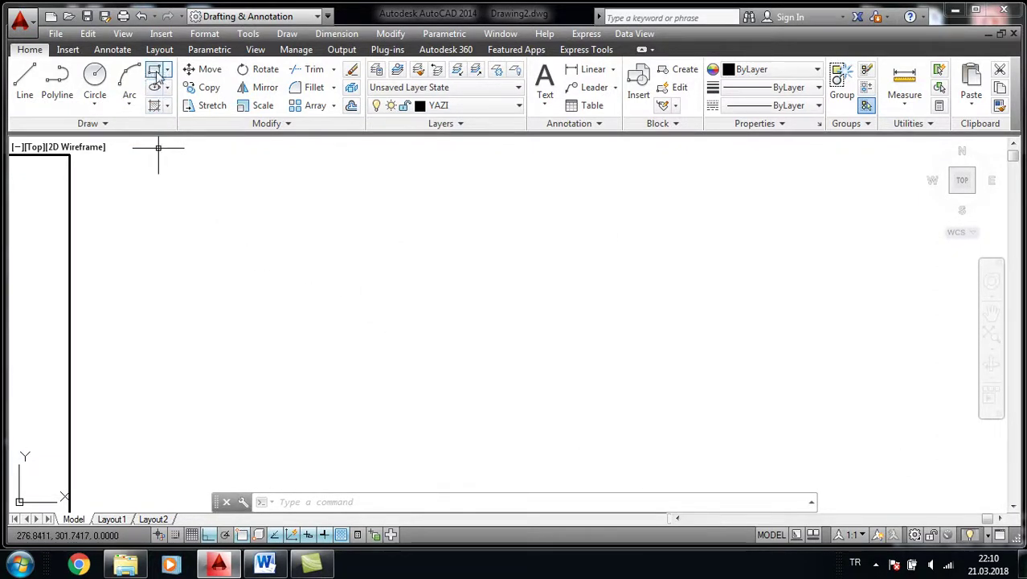
# Draw a small rectangle near the left side of the drawing
pyautogui.click(156, 72)
pyautogui.click(165, 256)
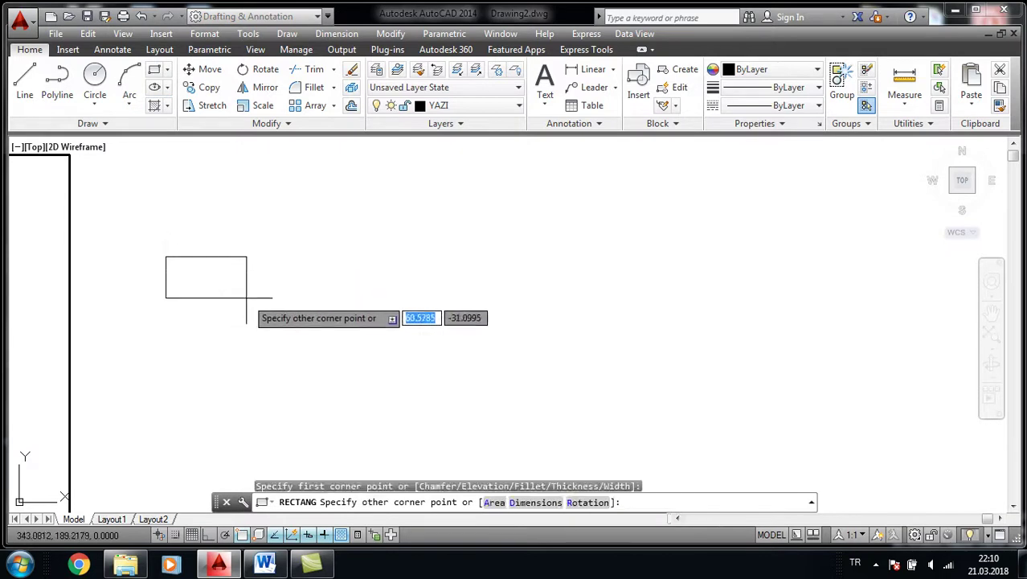
pyautogui.click(237, 290)
# Move the rectangle onto the KALIN layer and make KALIN the current layer
pyautogui.scroll(1, 209, 241)
pyautogui.click(277, 336)
pyautogui.click(237, 299)
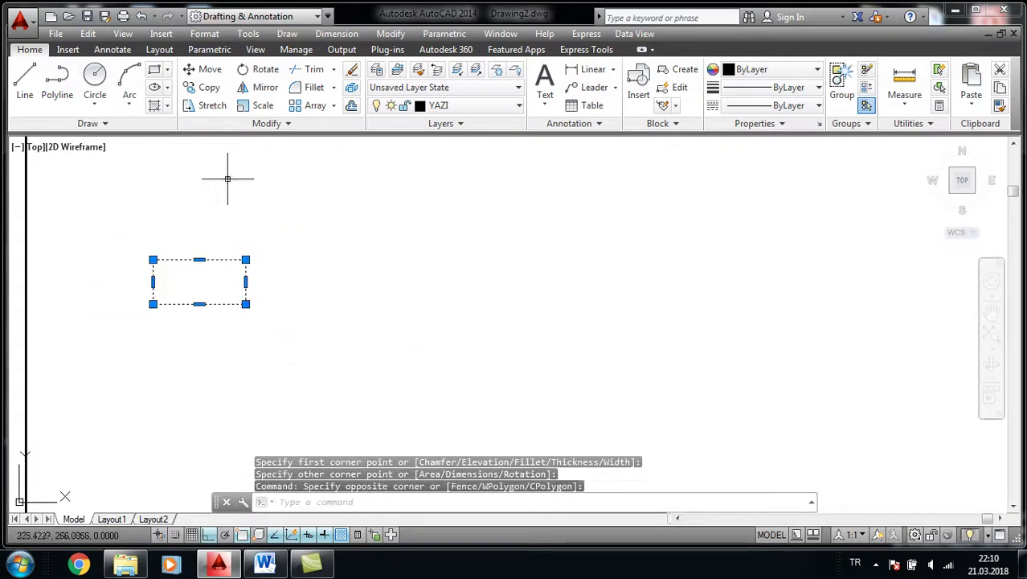
pyautogui.click(482, 105)
pyautogui.click(448, 232)
pyautogui.press('Escape')
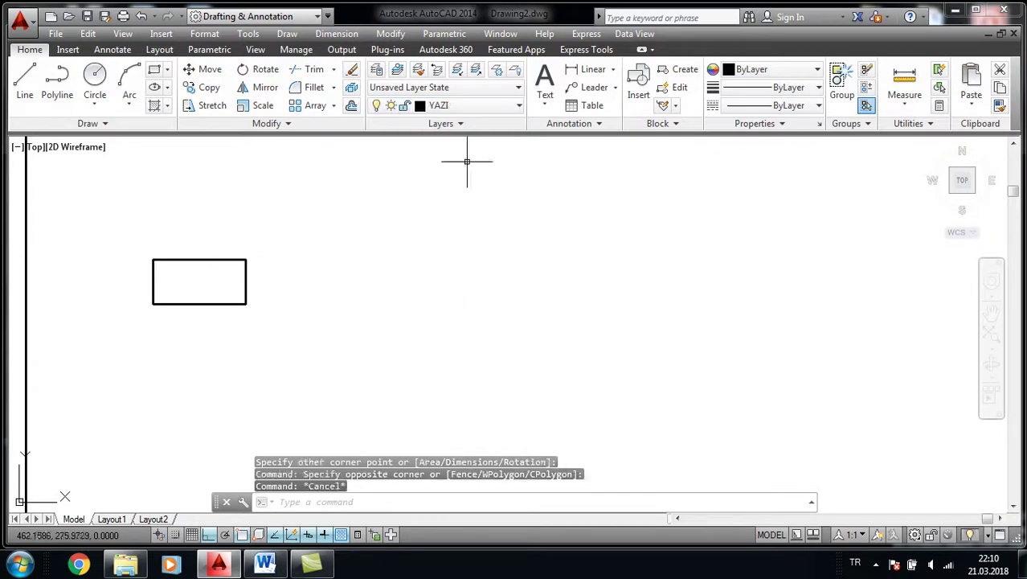
pyautogui.click(484, 110)
pyautogui.click(443, 230)
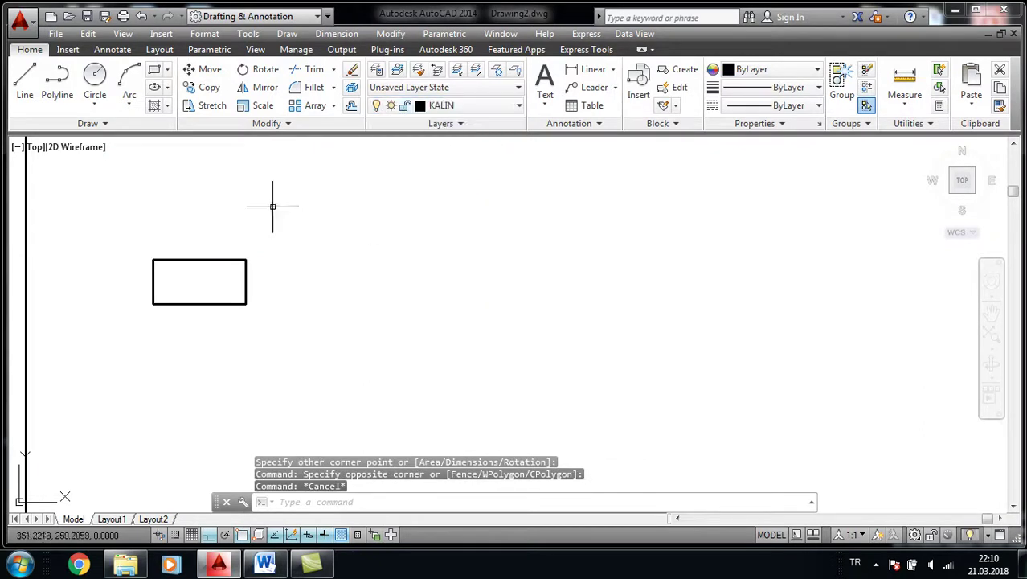
# Draw a circle centred above the rectangle's top midpoint, its radius reaching the top edge
pyautogui.click(96, 79)
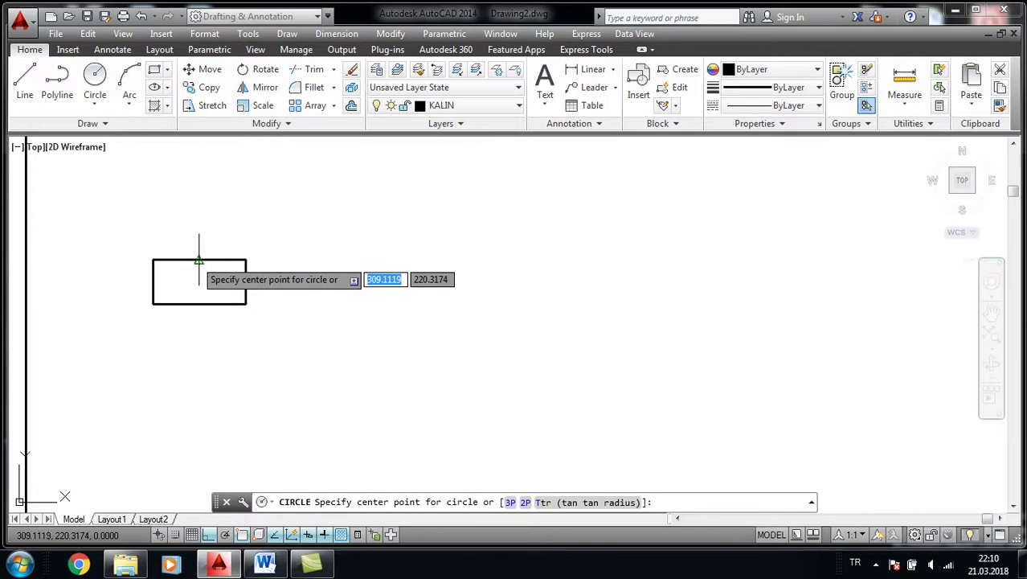
pyautogui.click(197, 235)
pyautogui.click(199, 259)
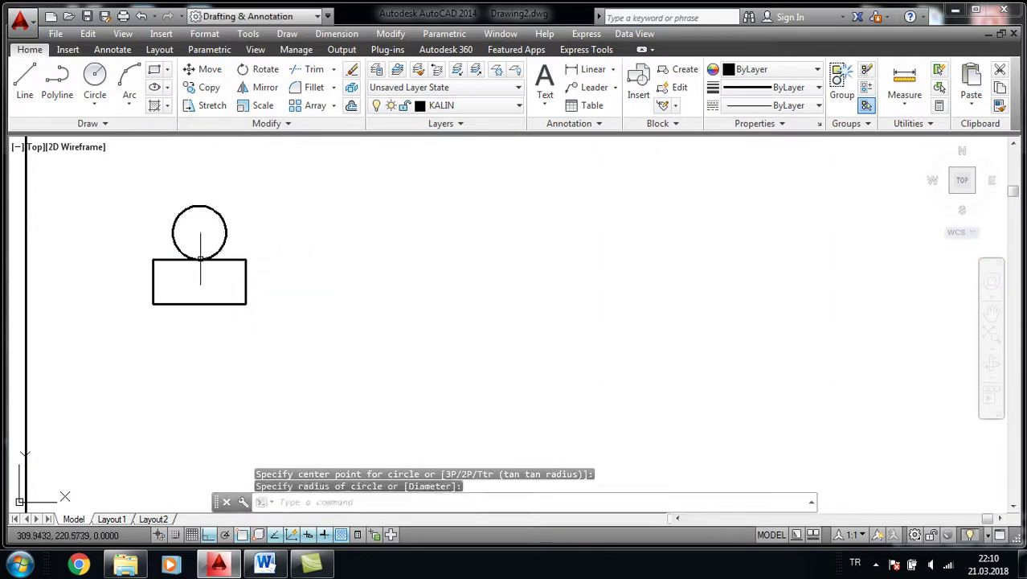
pyautogui.scroll(3, 222, 215)
pyautogui.moveTo(266, 242); pyautogui.dragTo(253, 242, button='middle')
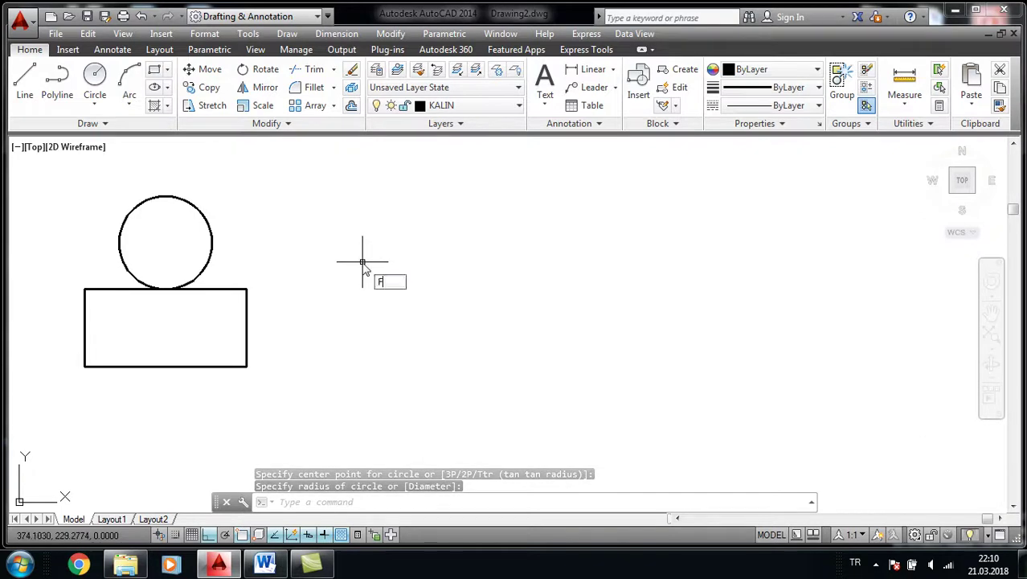
# Start the Fillet command (F) with radius 2 in Multiple mode
pyautogui.write('f')
pyautogui.press('Return')
pyautogui.press('Return')
pyautogui.write('2')
pyautogui.press('Return')
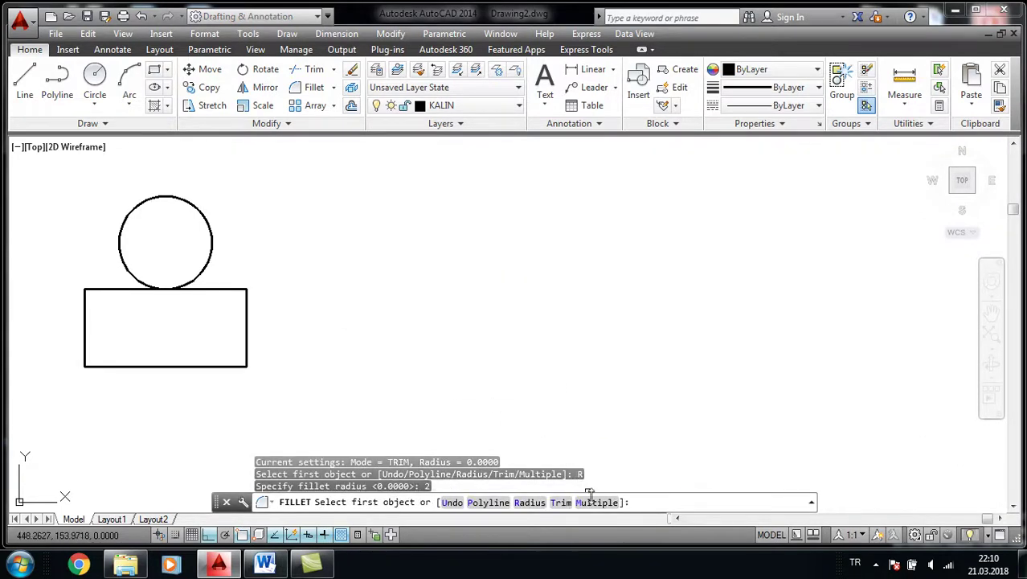
pyautogui.click(597, 502)
pyautogui.click(529, 502)
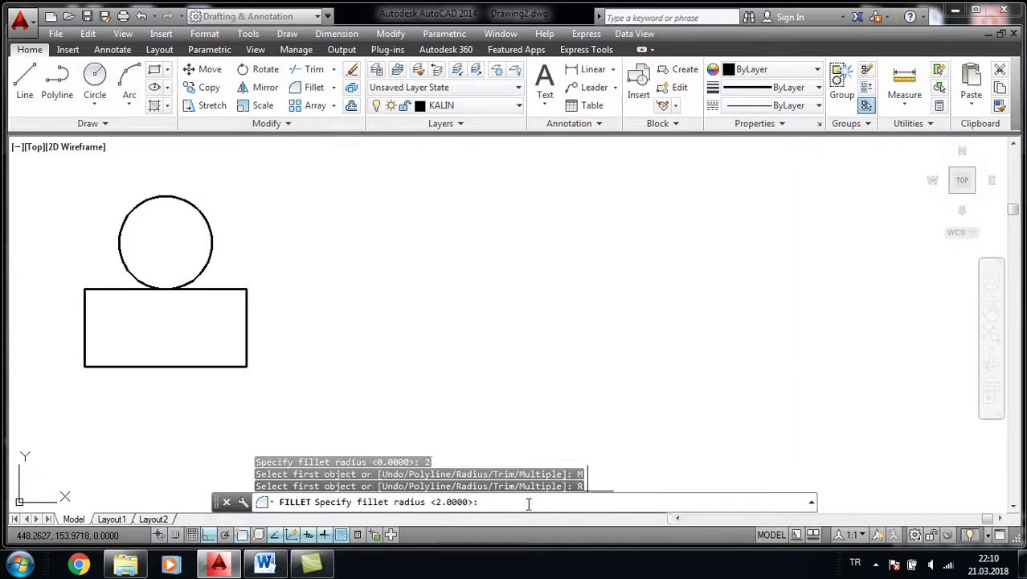
pyautogui.write('2')
pyautogui.press('Return')
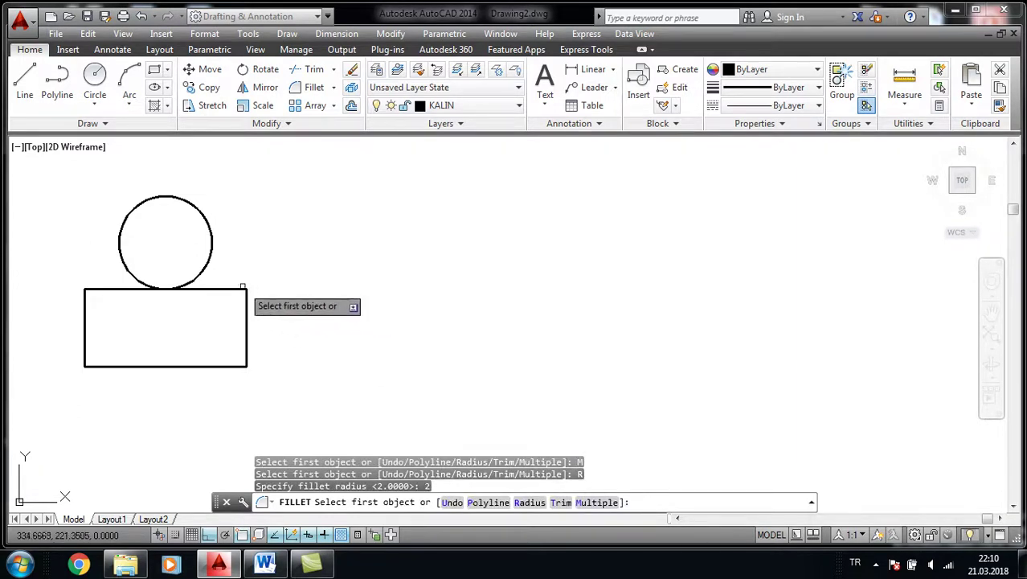
# Round all four rectangle corners by picking each pair of adjacent edges
pyautogui.click(239, 289)
pyautogui.click(246, 306)
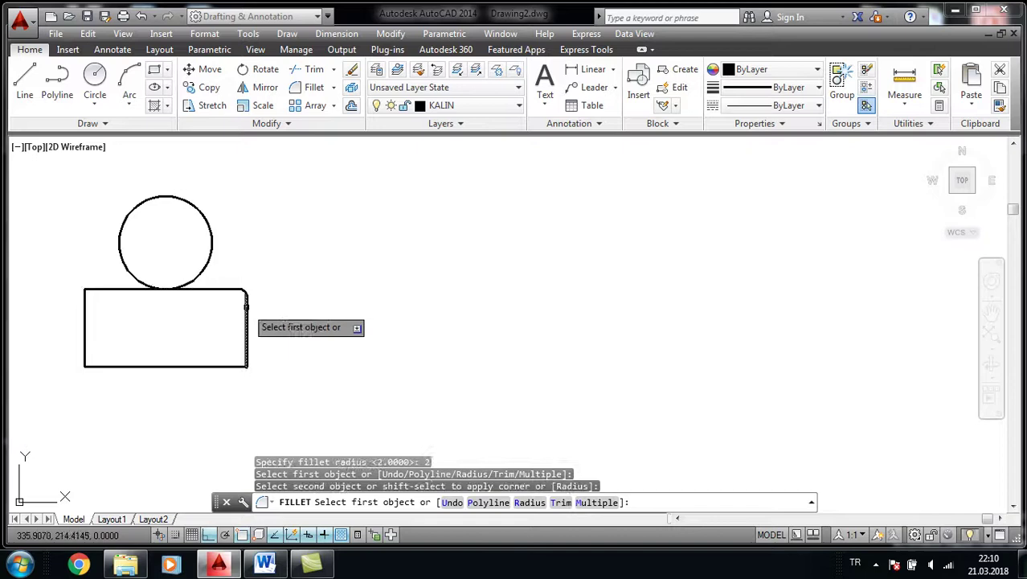
pyautogui.click(247, 354)
pyautogui.click(236, 367)
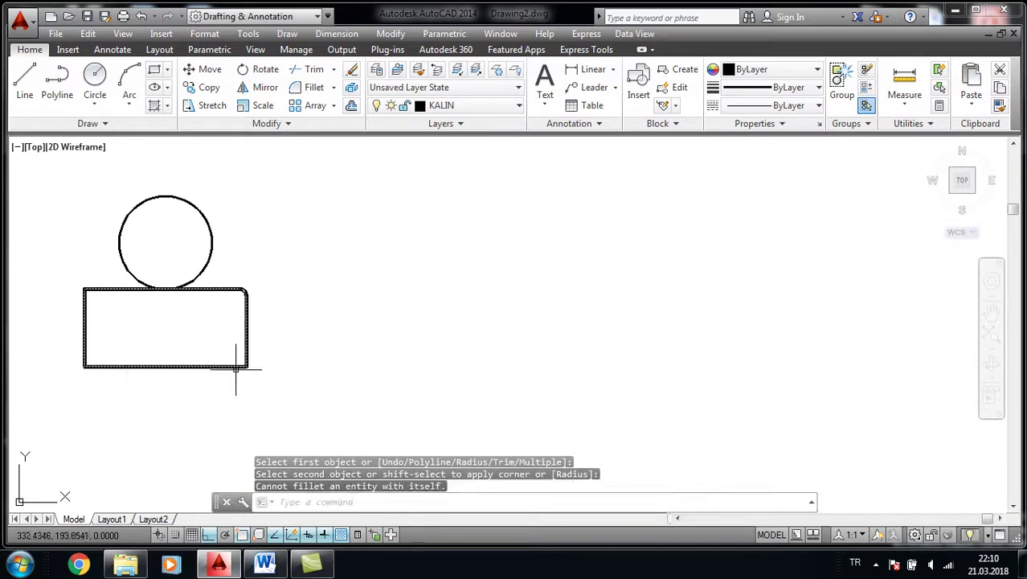
pyautogui.press('Return')
pyautogui.click(87, 363)
pyautogui.click(87, 335)
pyautogui.press('Return')
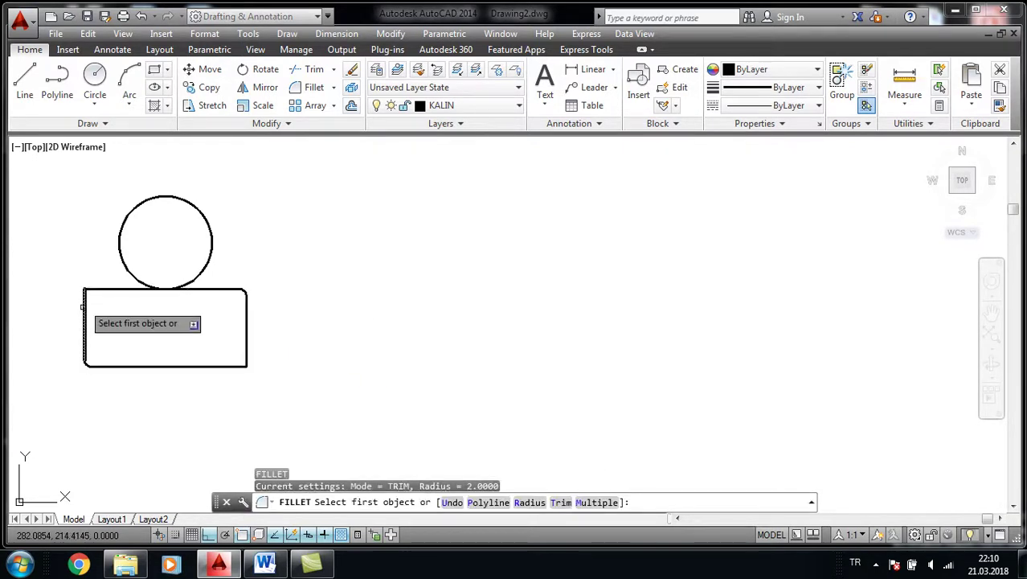
pyautogui.click(90, 287)
pyautogui.click(85, 299)
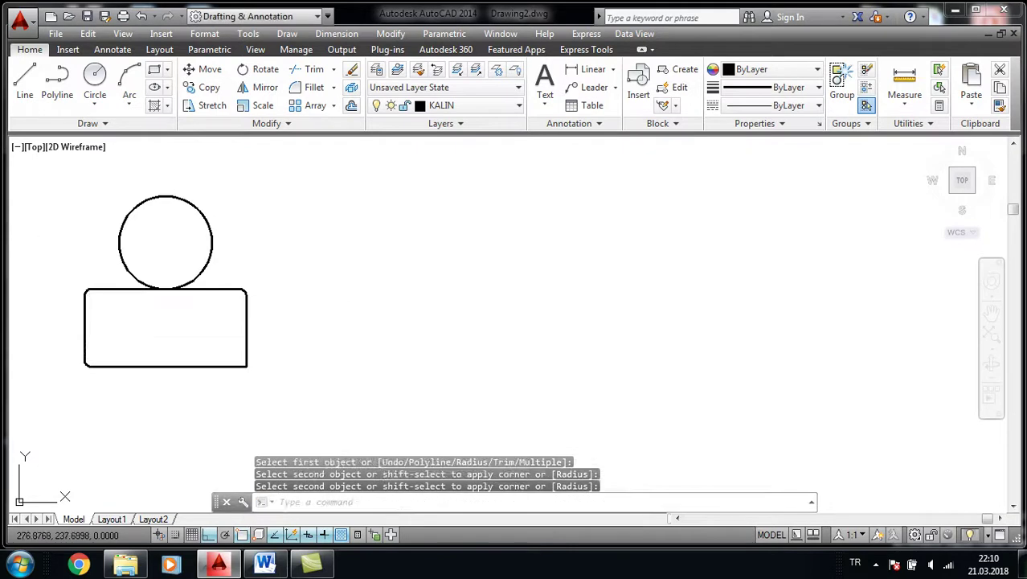
pyautogui.click(59, 224)
pyautogui.press('Escape')
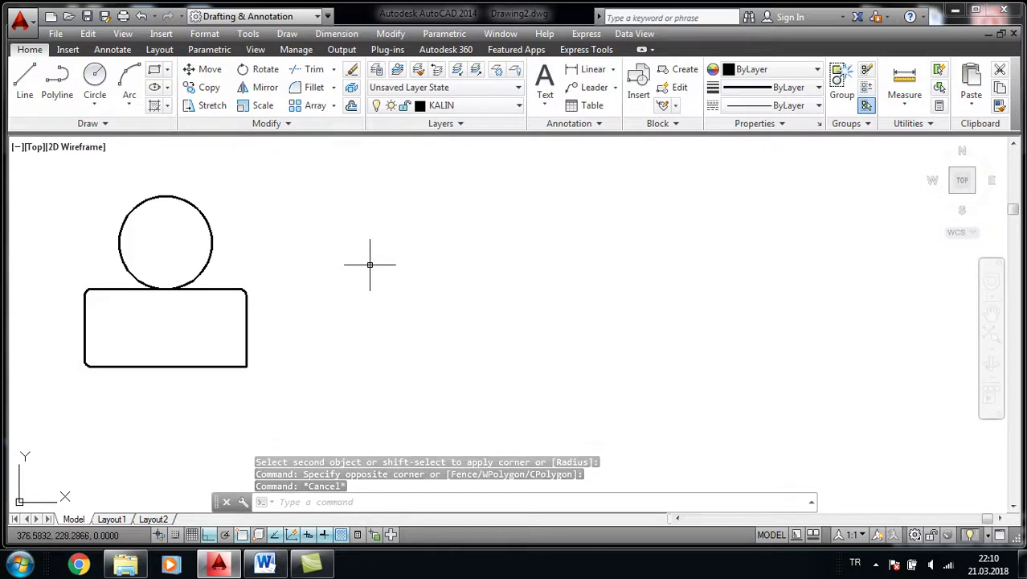
# Define an attribute (ATT) with tag 80 and prompt KOD, placed inside the circle
pyautogui.write('ATT')
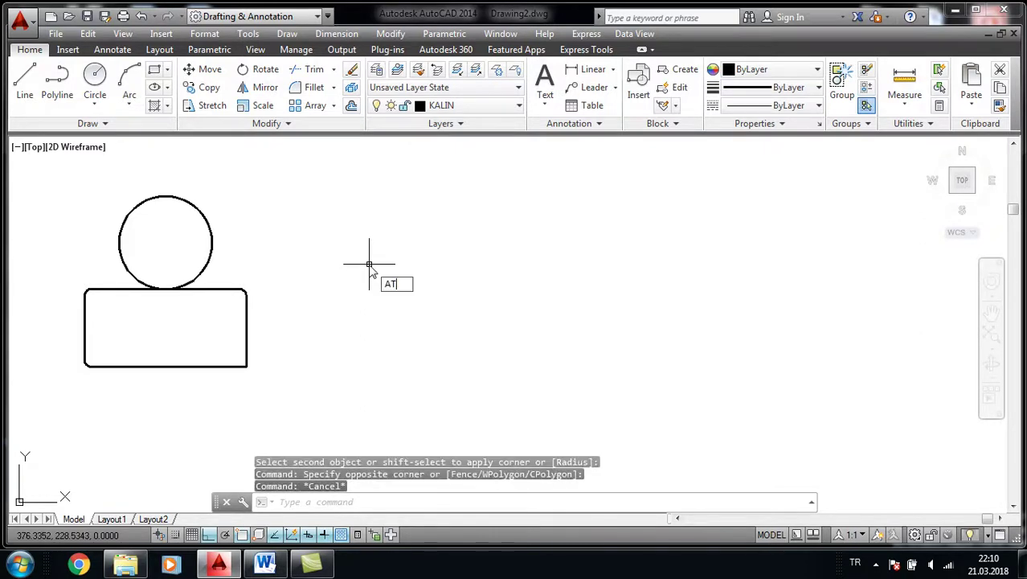
pyautogui.press('Return')
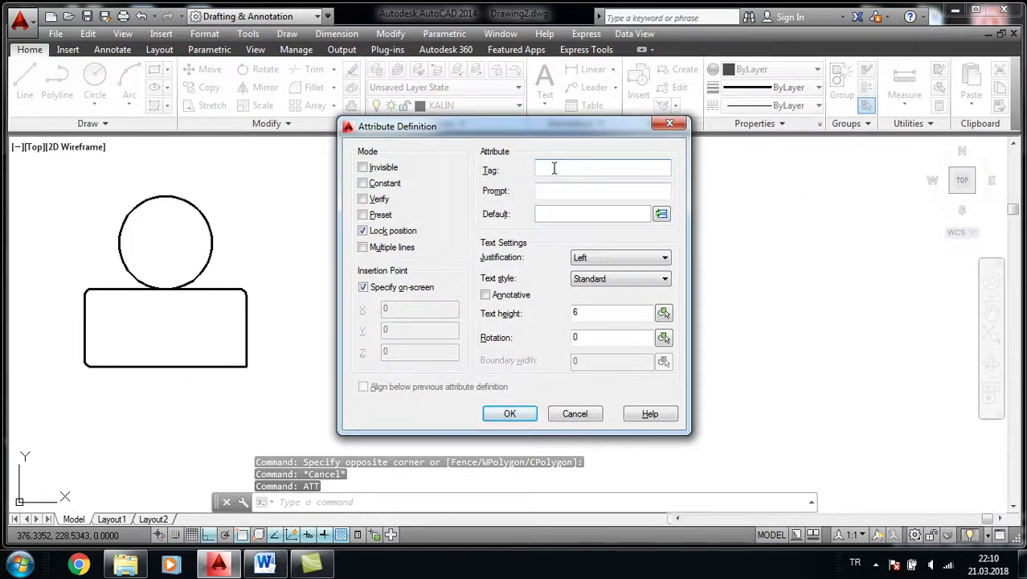
pyautogui.write('1')
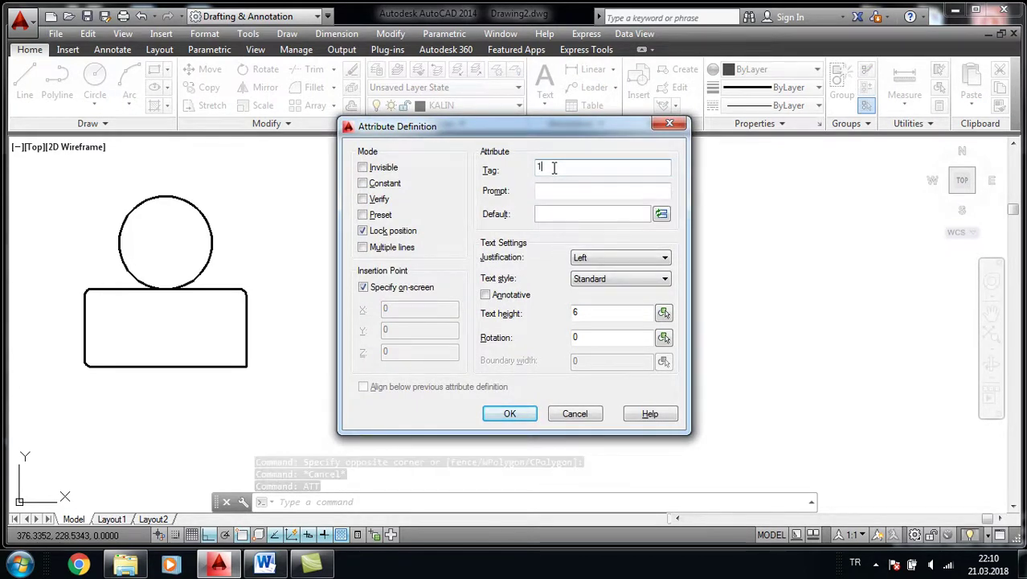
pyautogui.press('BackSpace')
pyautogui.write('80')
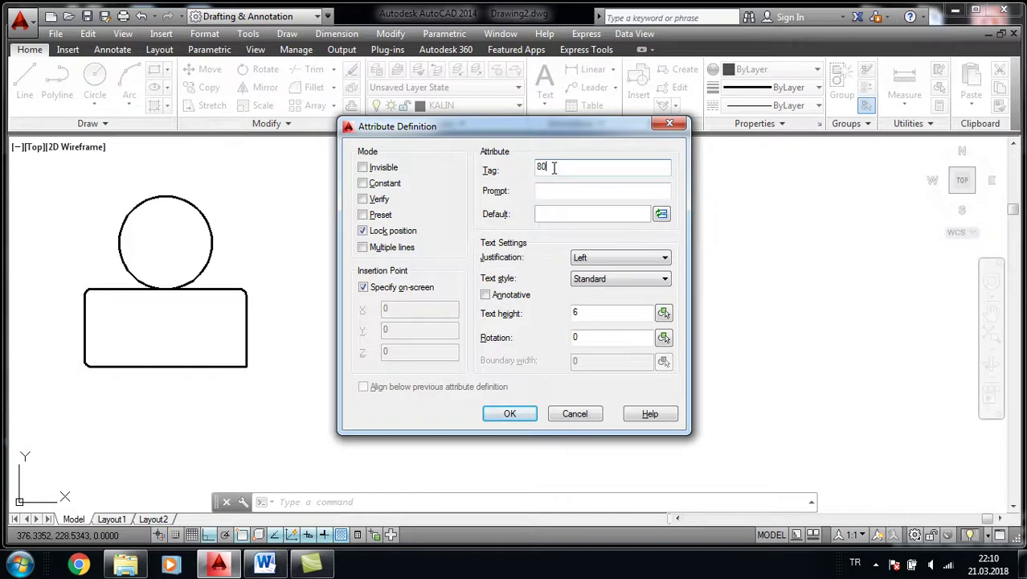
pyautogui.click(562, 191)
pyautogui.write('KOD')
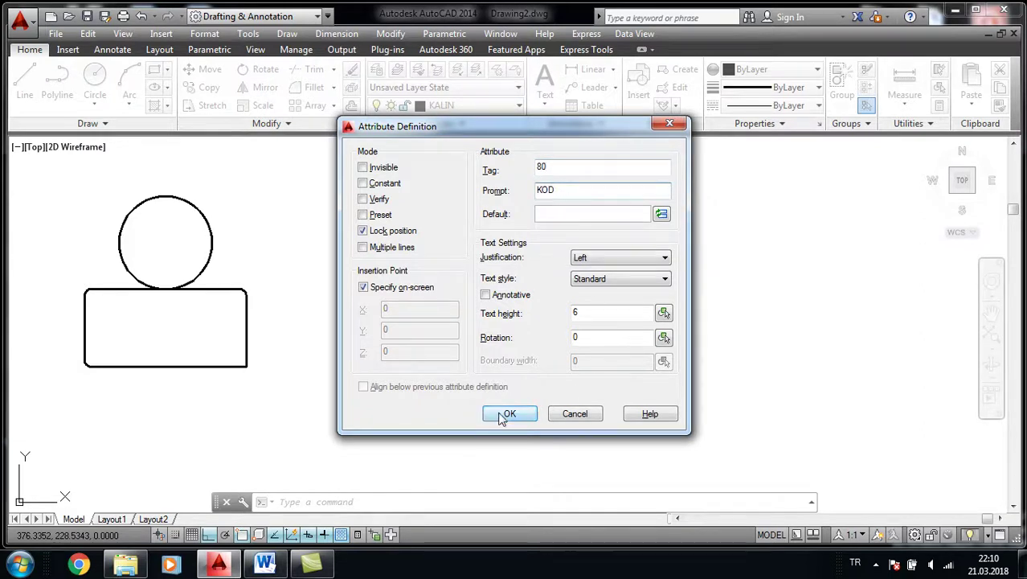
pyautogui.click(506, 413)
pyautogui.click(150, 251)
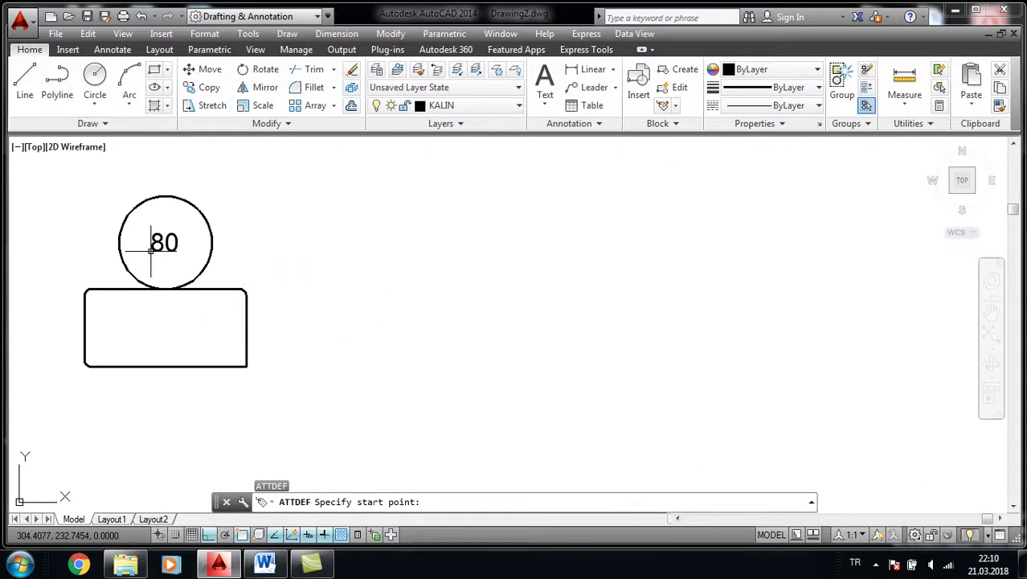
pyautogui.write('ATT')
# Define a second attribute, tag 1200 with prompt MESAFE, placed inside the rectangle
pyautogui.press('Return')
pyautogui.click(551, 190)
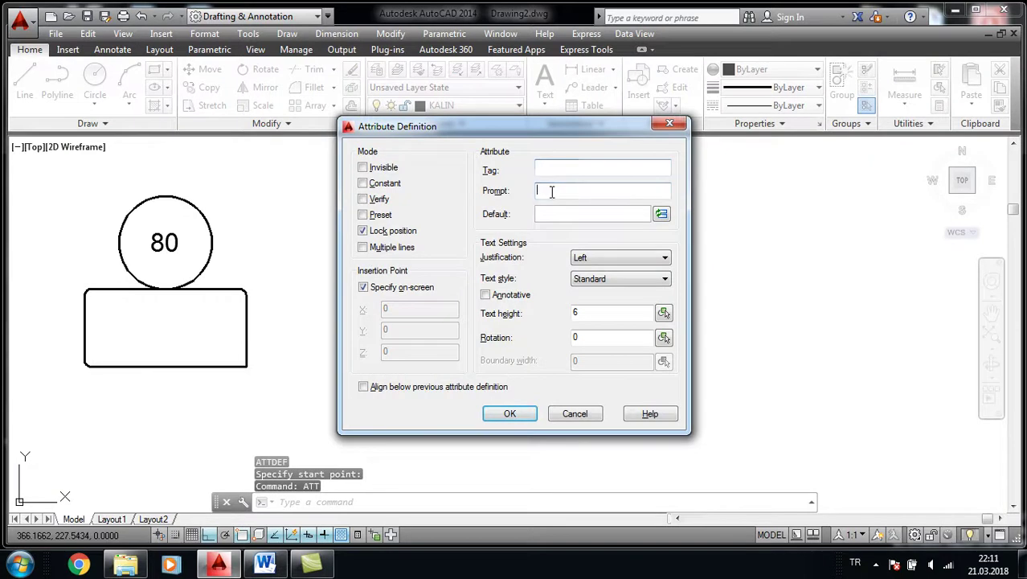
pyautogui.write('1200')
pyautogui.click(547, 190)
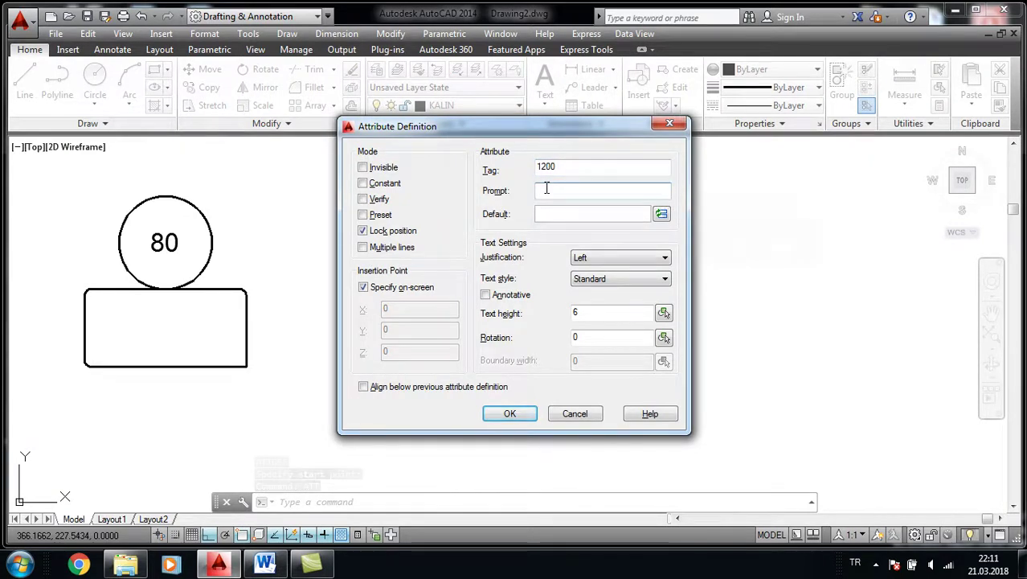
pyautogui.write('MESAFE')
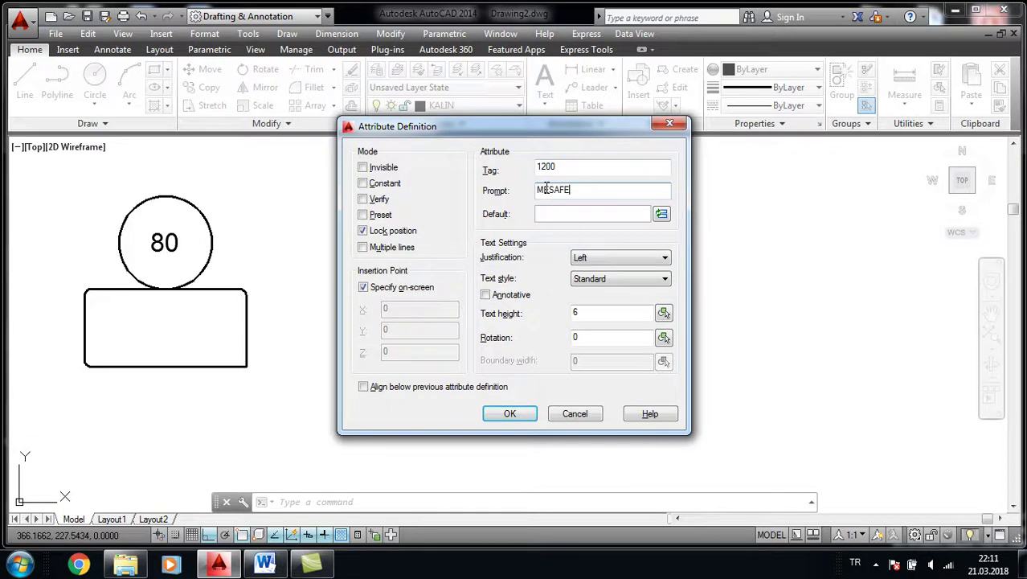
pyautogui.click(508, 415)
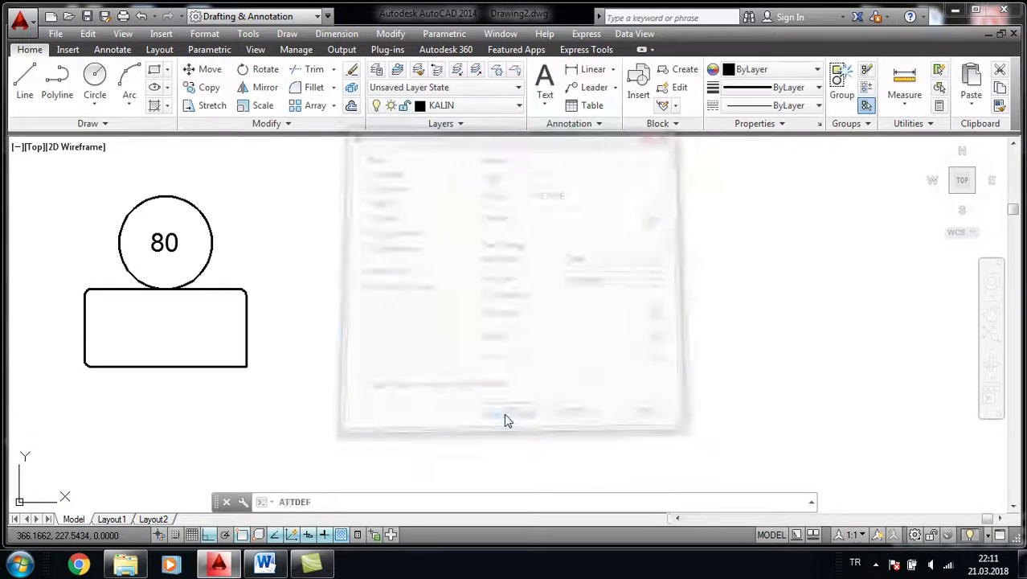
pyautogui.click(135, 333)
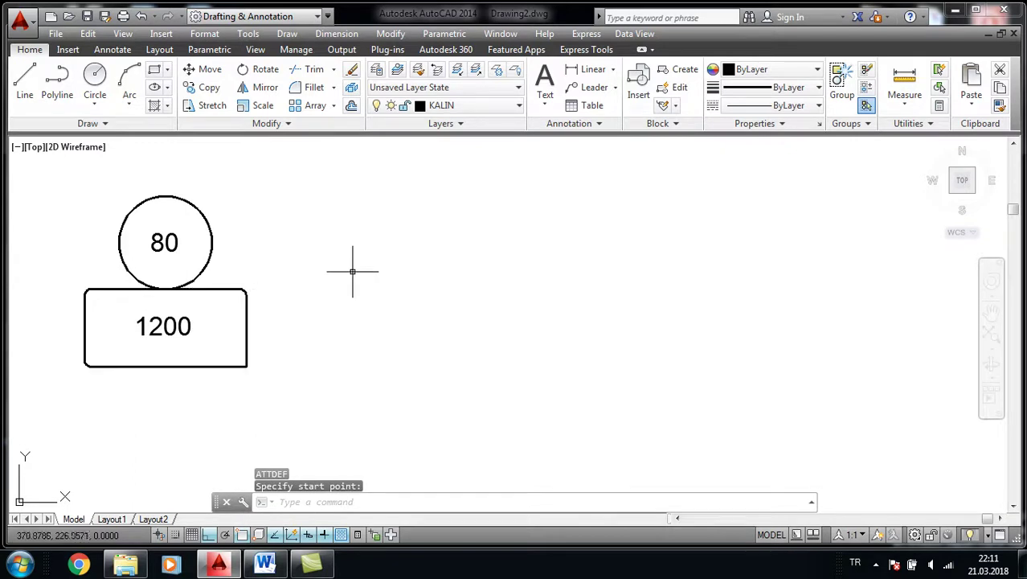
pyautogui.moveTo(353, 270); pyautogui.dragTo(356, 298, button='middle')
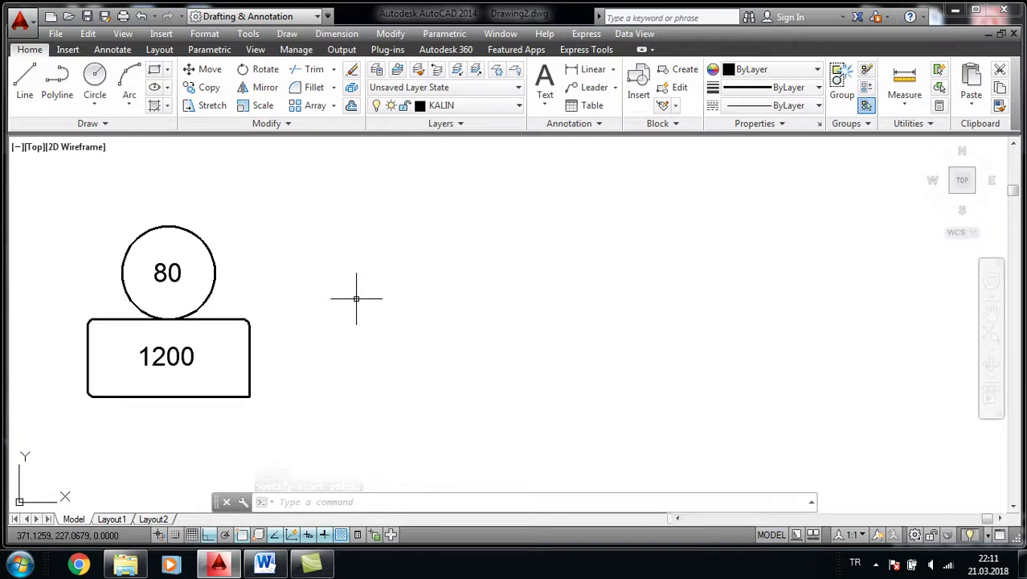
# Make block DD1 from the circle, rectangle and both attributes, based at the rectangle's bottom midpoint
pyautogui.write('b')
pyautogui.press('Return')
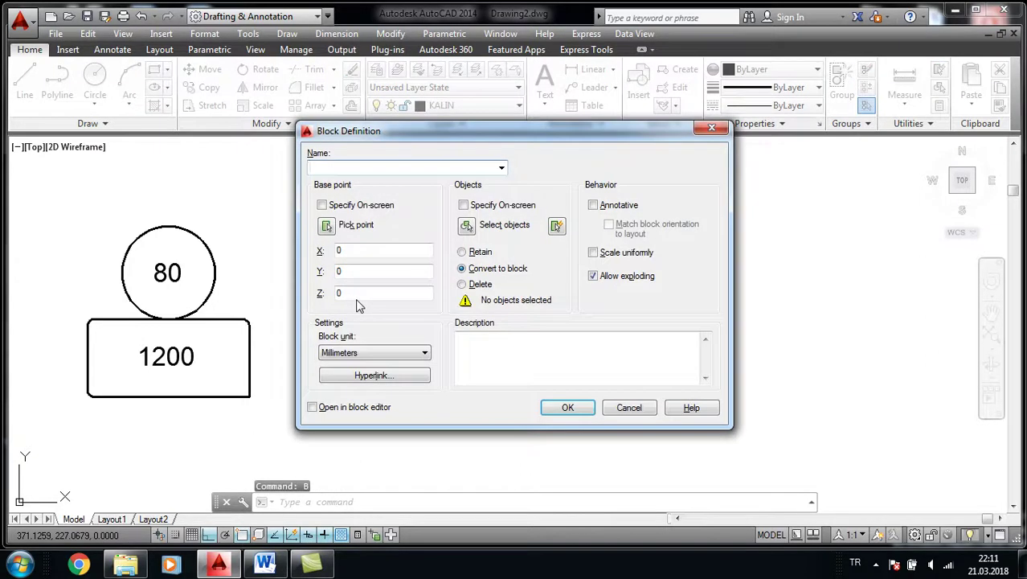
pyautogui.click(466, 225)
pyautogui.click(55, 193)
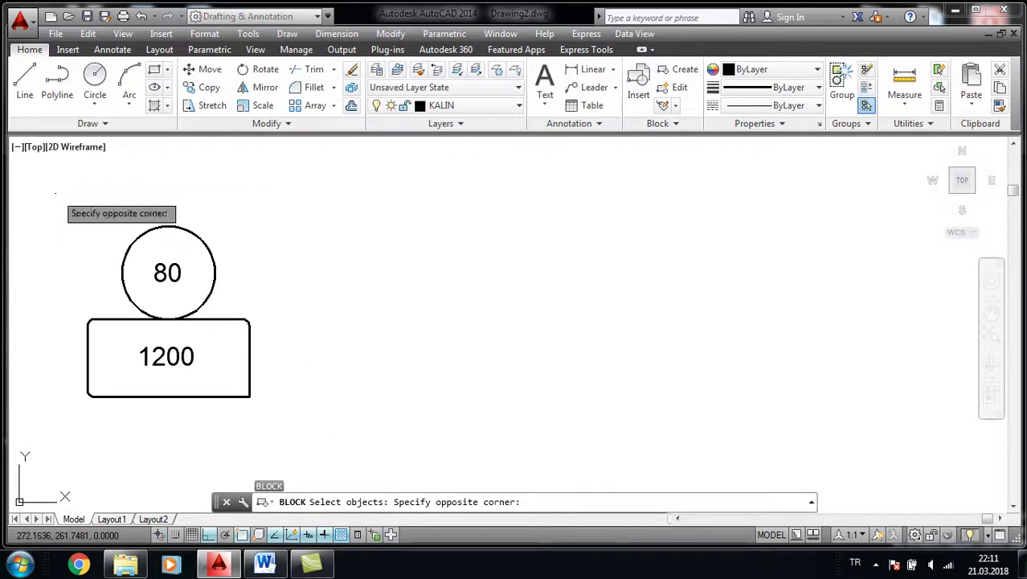
pyautogui.click(278, 426)
pyautogui.press('Return')
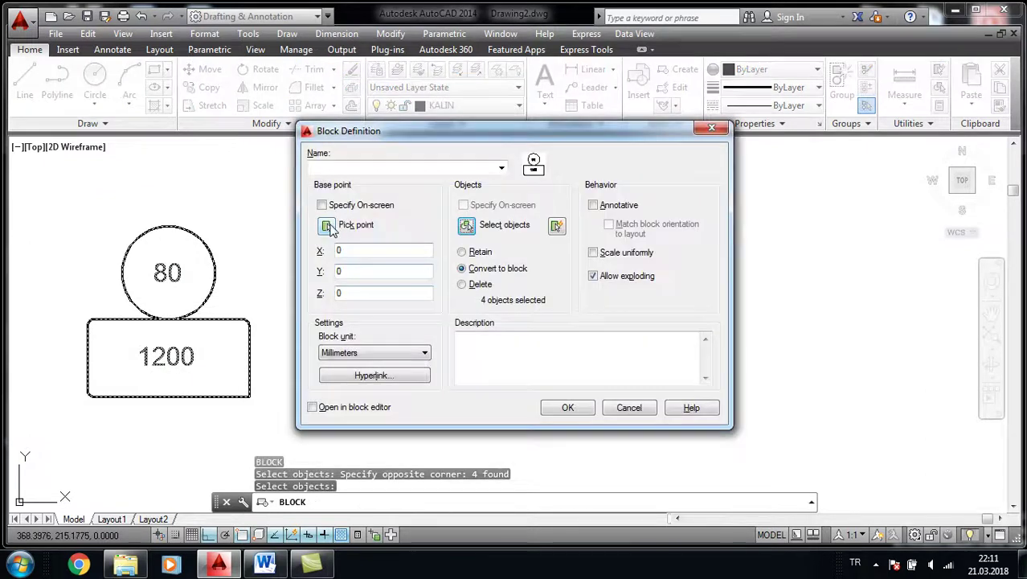
pyautogui.click(328, 226)
pyautogui.click(170, 396)
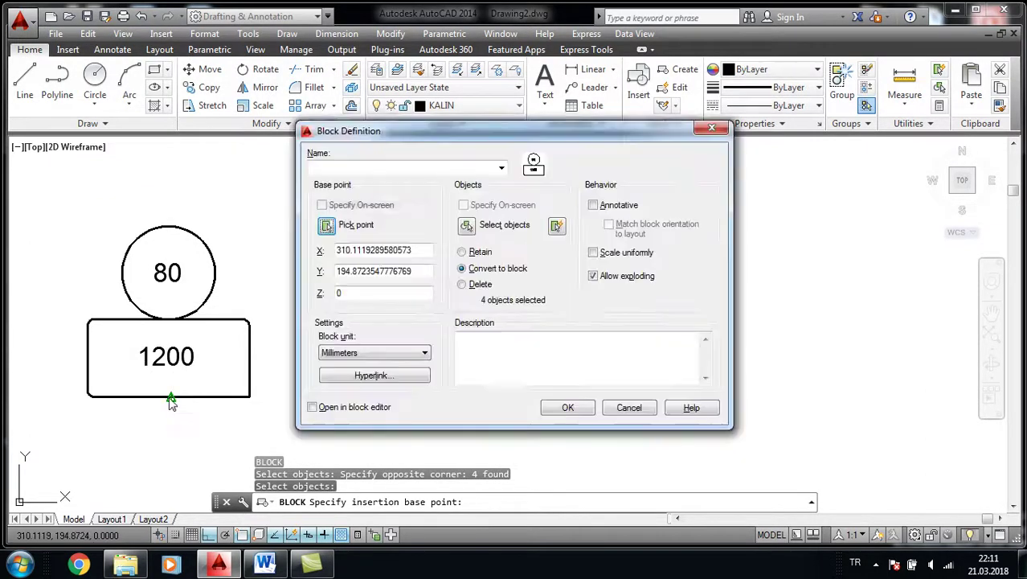
pyautogui.click(333, 166)
pyautogui.write('DD1')
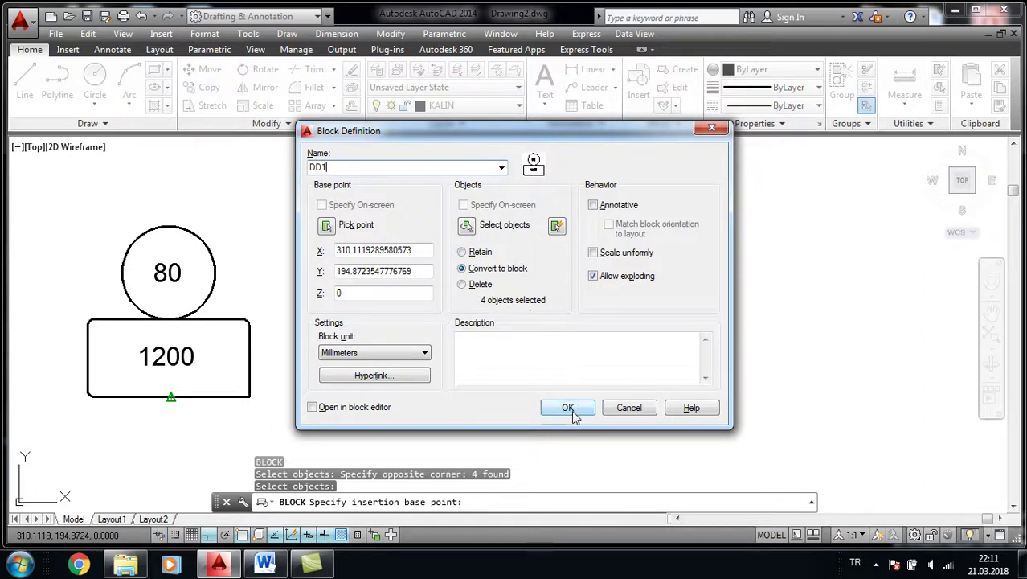
pyautogui.click(569, 408)
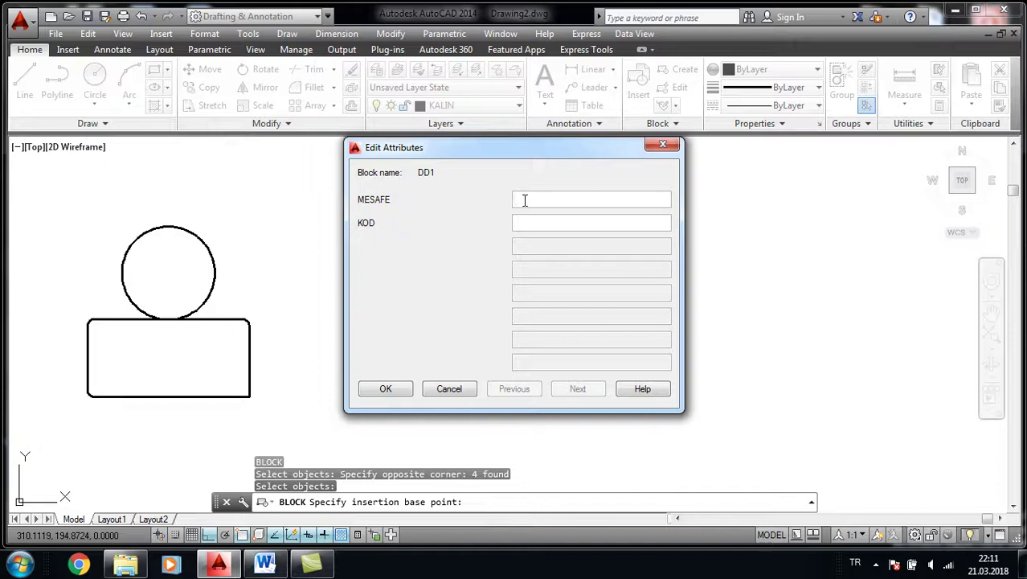
pyautogui.write('90')
# Enter 1500 for MESAFE and 99 for KOD in the Edit Attributes dialog
pyautogui.click(528, 223)
pyautogui.write('99')
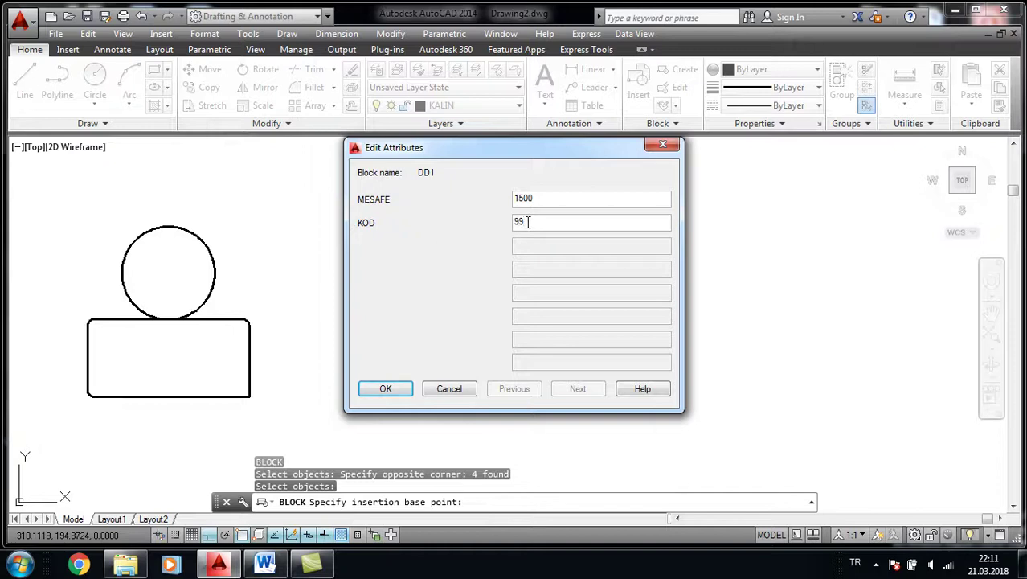
pyautogui.click(385, 389)
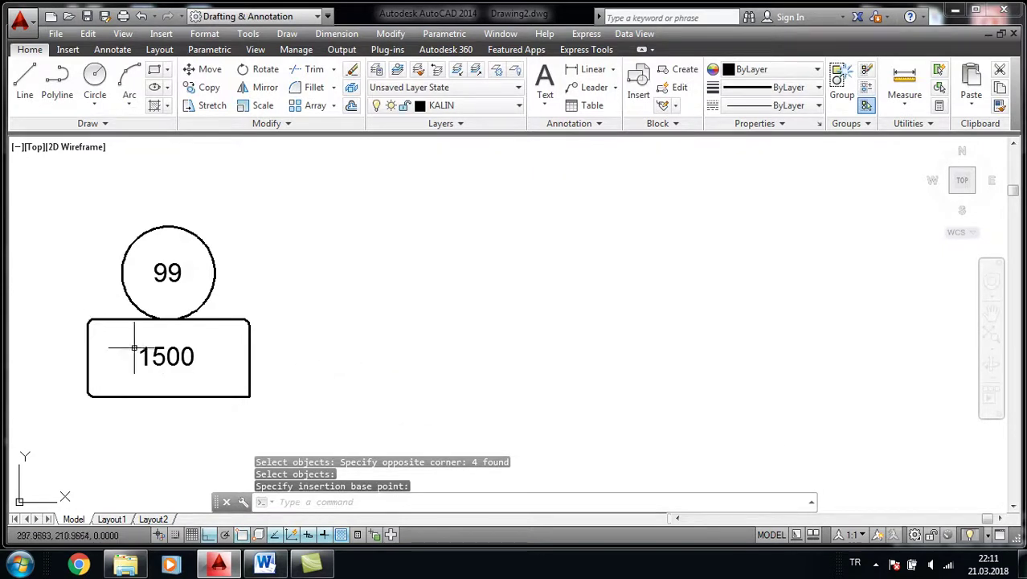
# Start a rectangular array with the DD1 block selected
pyautogui.click(301, 106)
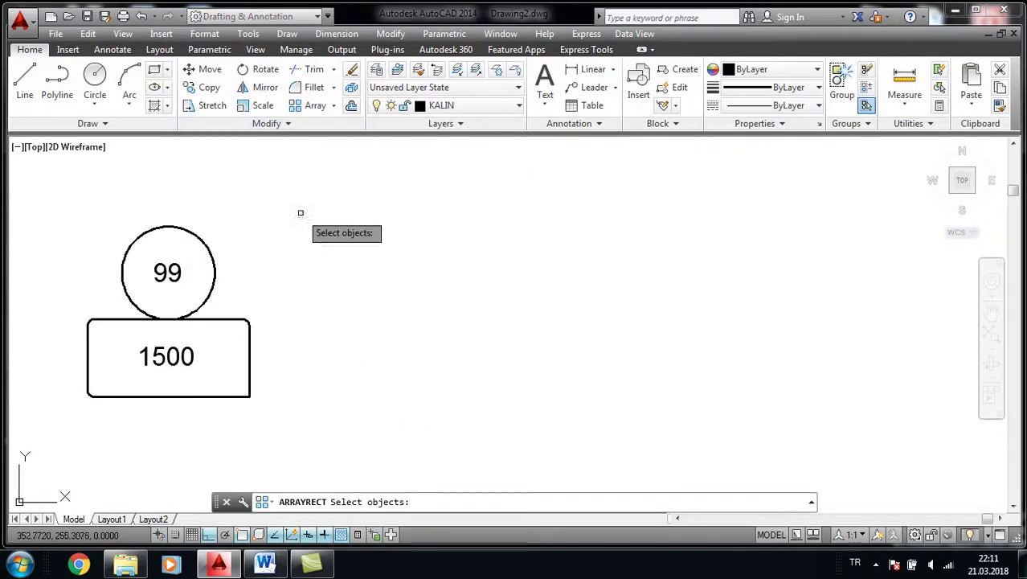
pyautogui.click(284, 437)
pyautogui.click(154, 277)
pyautogui.press('Return')
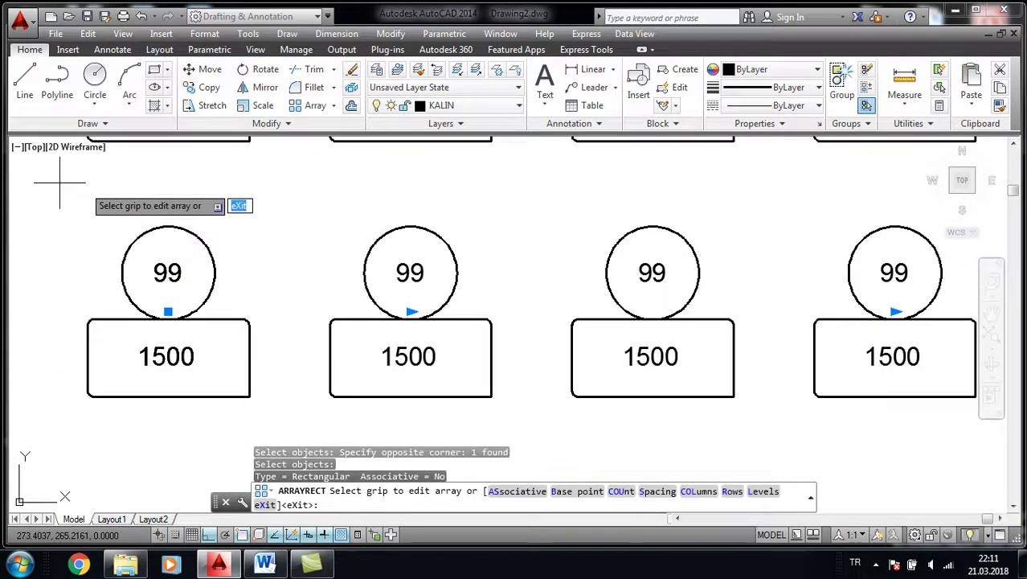
# Set the array to 5 columns and 2 rows, spaced 60 apart both ways, and close it
pyautogui.click(164, 71)
pyautogui.click(184, 89)
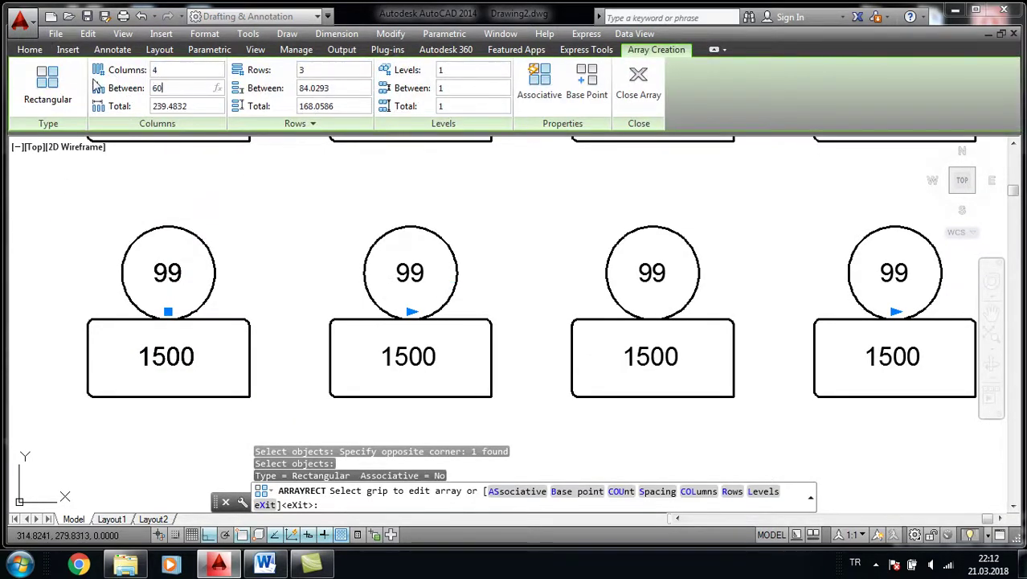
pyautogui.press('Return')
pyautogui.click(317, 89)
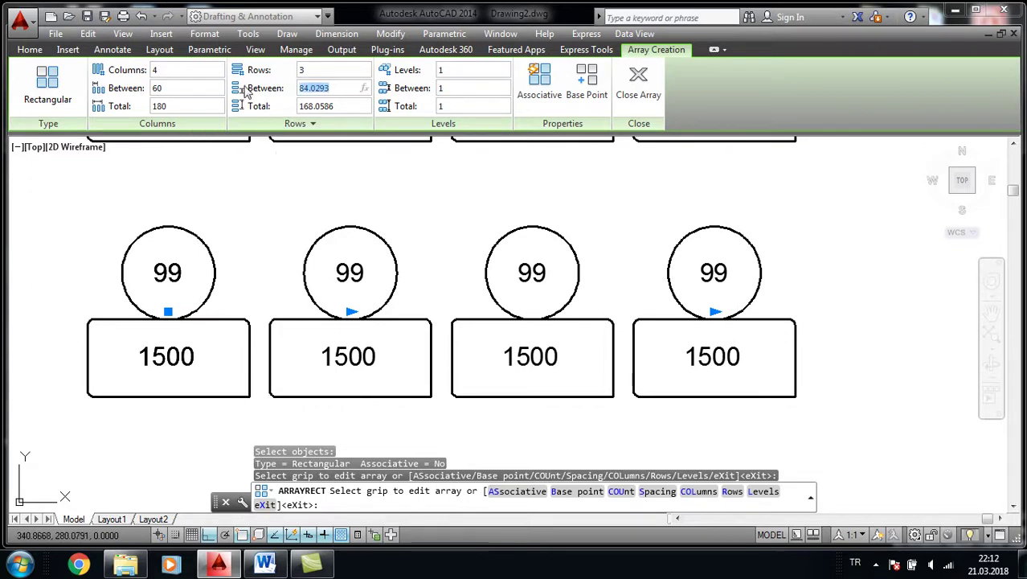
pyautogui.write('60')
pyautogui.press('Return')
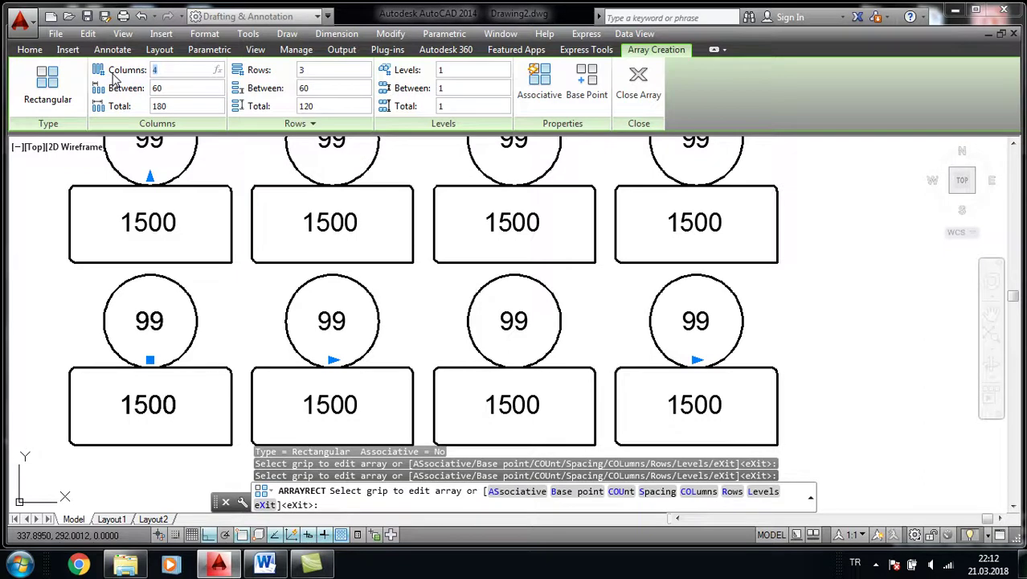
pyautogui.write('5')
pyautogui.press('Return')
pyautogui.scroll(-2, 562, 276)
pyautogui.scroll(1, 498, 272)
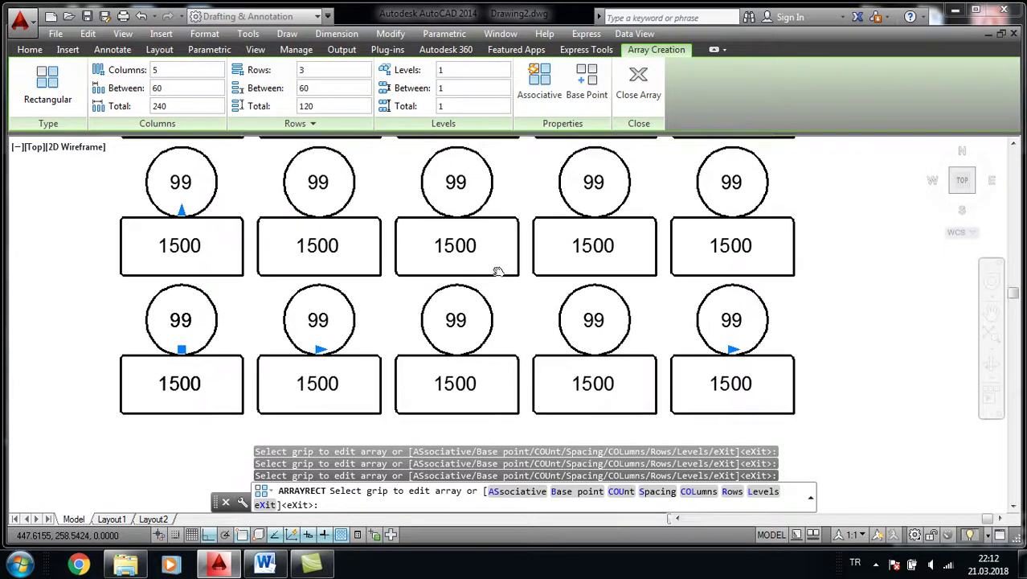
pyautogui.moveTo(498, 272); pyautogui.dragTo(482, 268, button='middle')
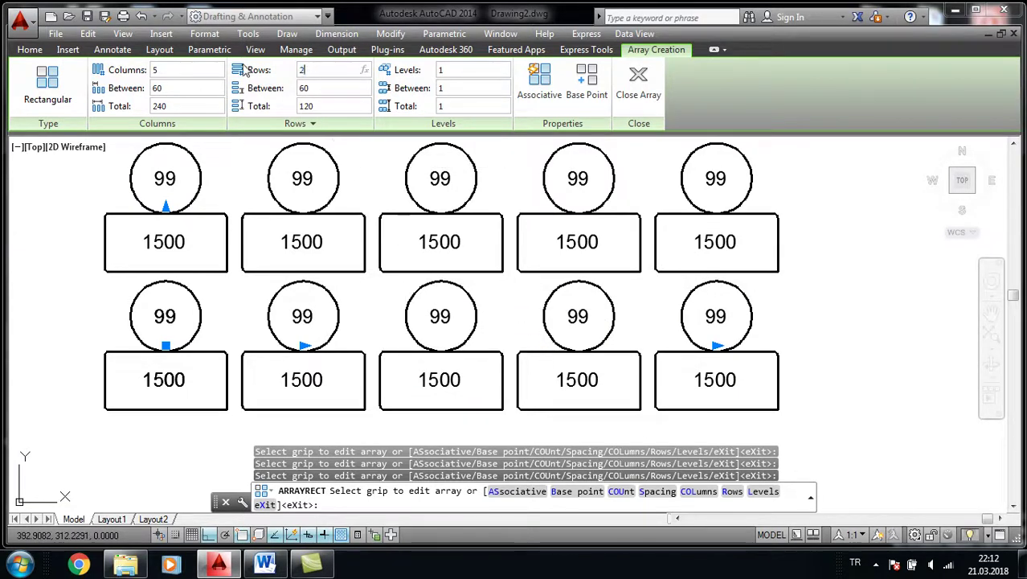
pyautogui.moveTo(729, 233)
pyautogui.mouseDown(button='middle')
pyautogui.moveTo(736, 270)
pyautogui.moveTo(729, 250)
pyautogui.mouseUp(button='middle')
pyautogui.click(648, 78)
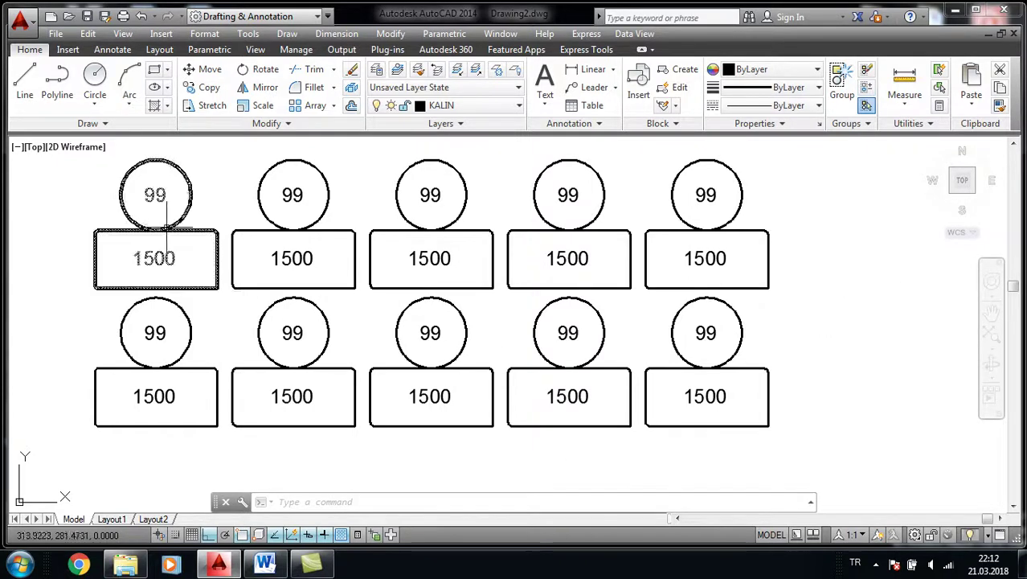
# Select one DD1 block, then use Select Similar to select all ten copies
pyautogui.click(187, 216)
pyautogui.rightClick(191, 213)
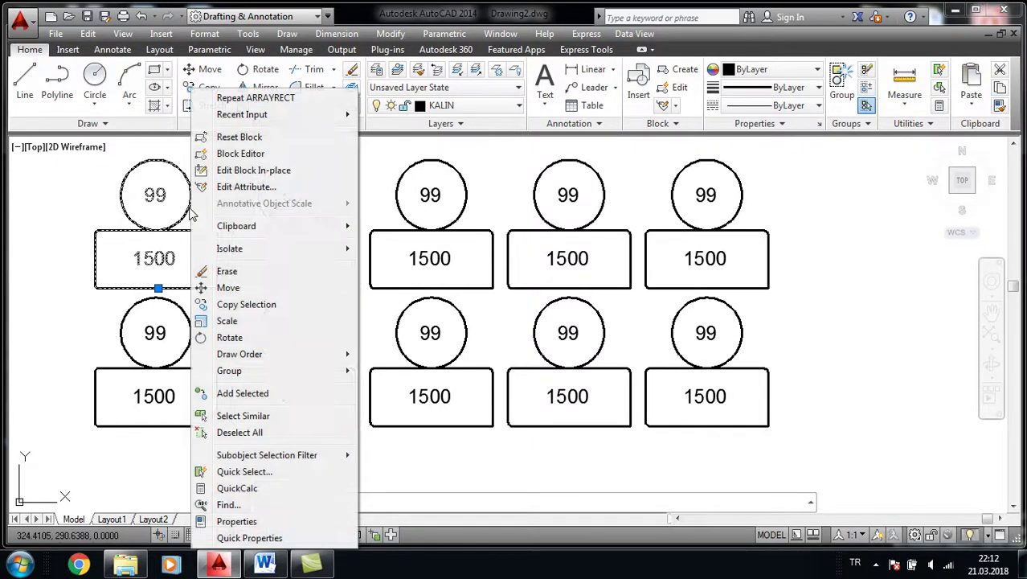
pyautogui.click(243, 415)
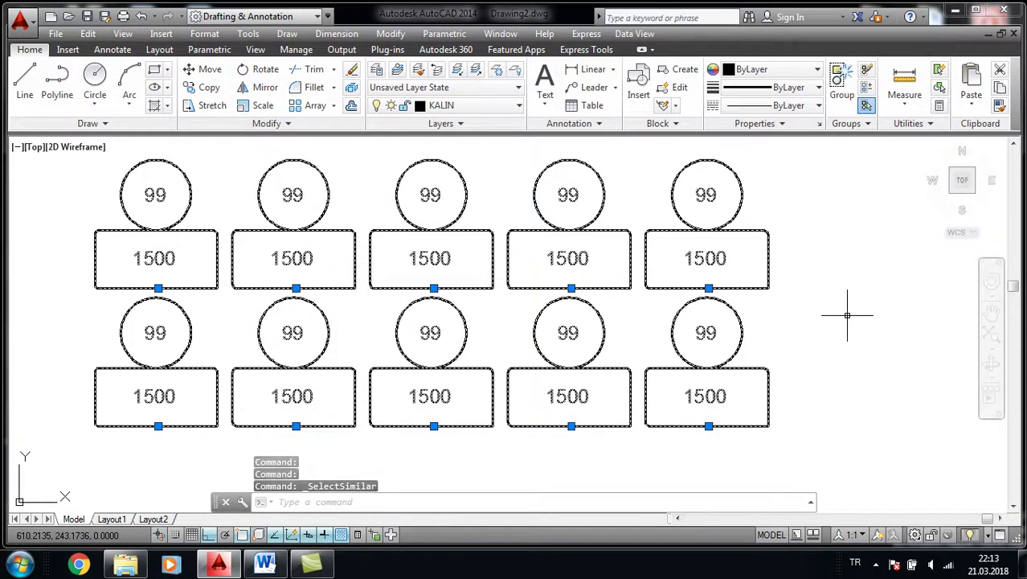
pyautogui.moveTo(848, 315); pyautogui.dragTo(849, 311, button='middle')
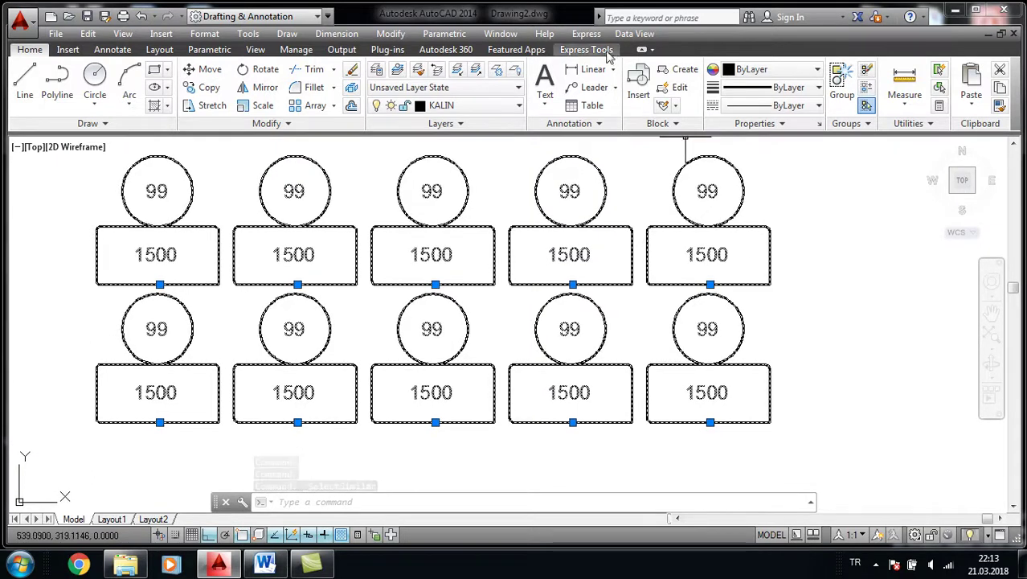
# Export the blocks' attribute values to a text file named DENEME1 on the Desktop
pyautogui.click(593, 51)
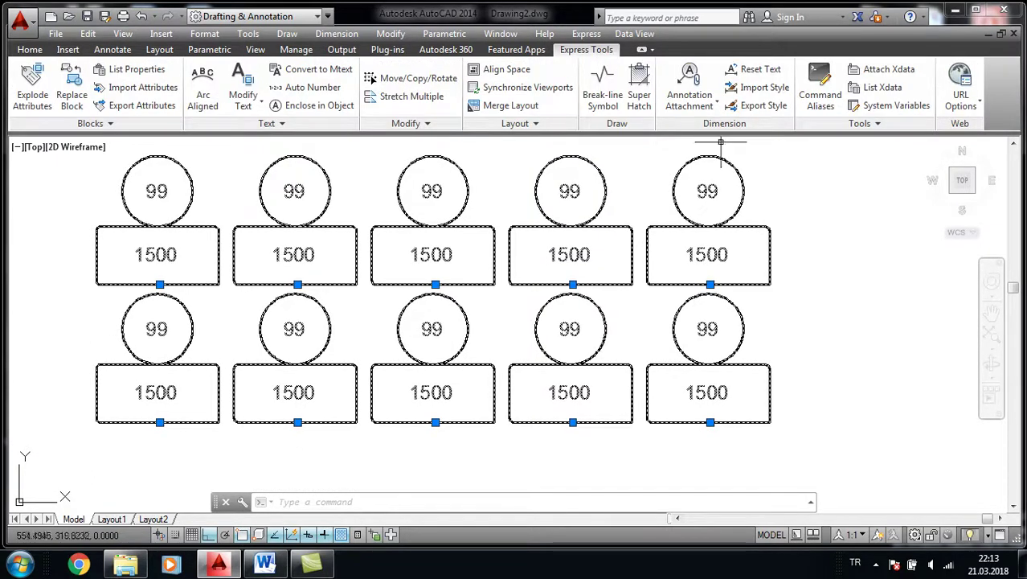
pyautogui.click(142, 105)
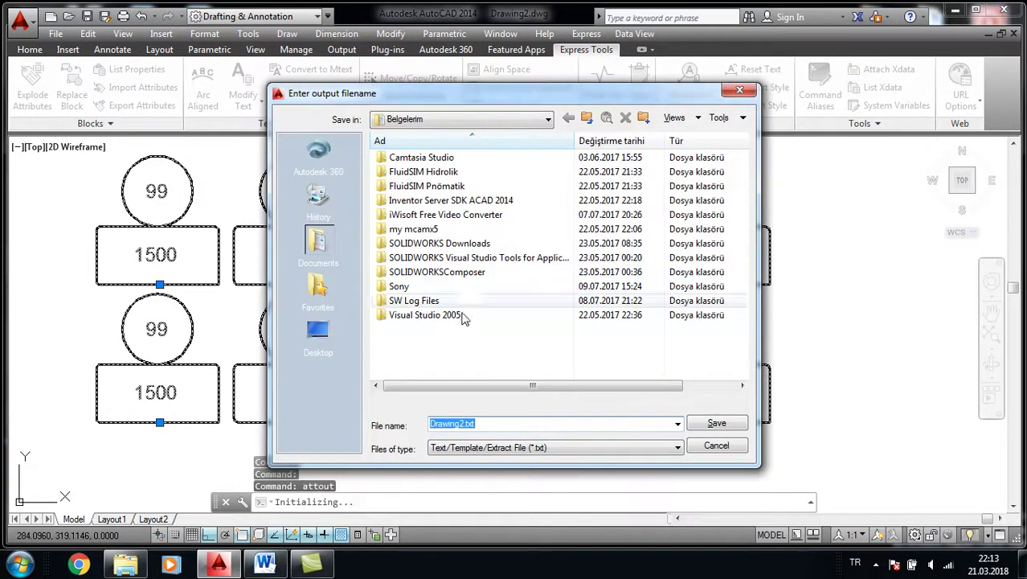
pyautogui.click(324, 339)
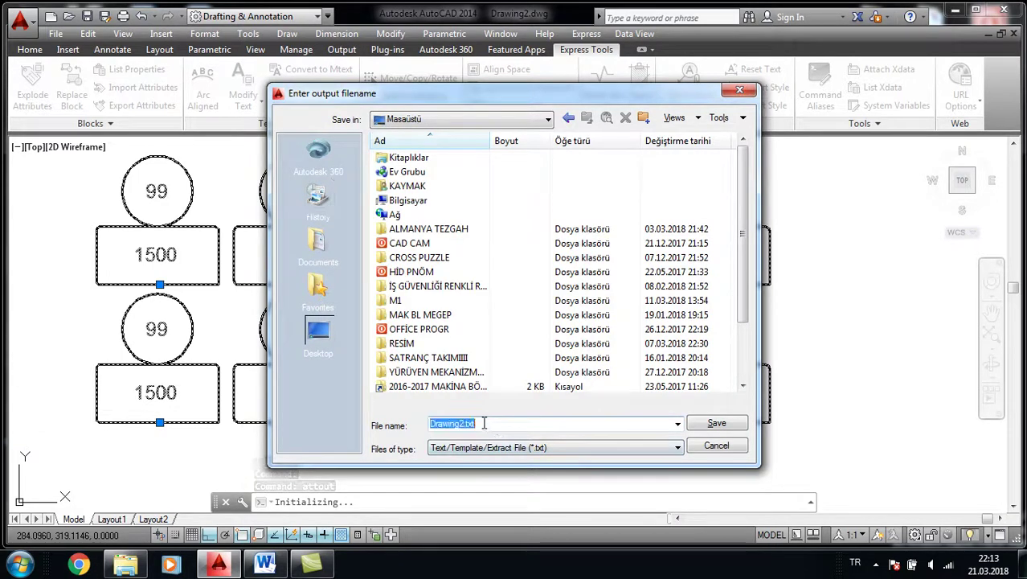
pyautogui.write('D')
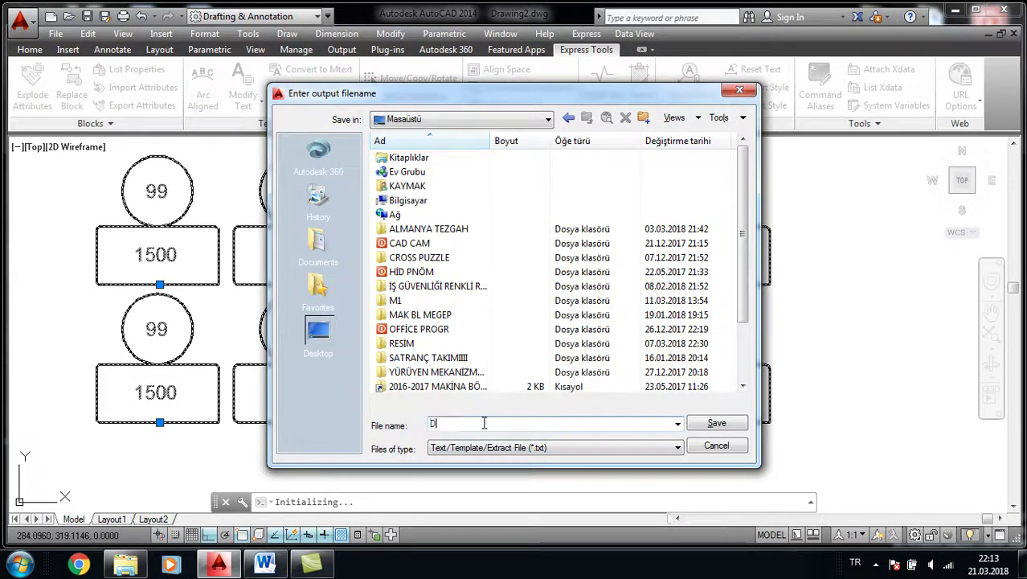
pyautogui.write('ENEME1')
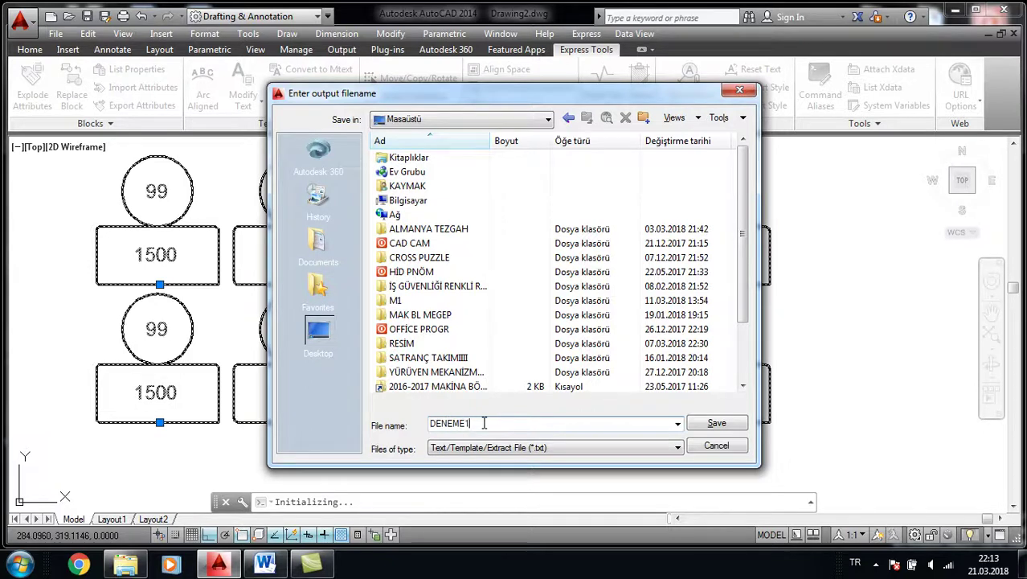
pyautogui.click(716, 423)
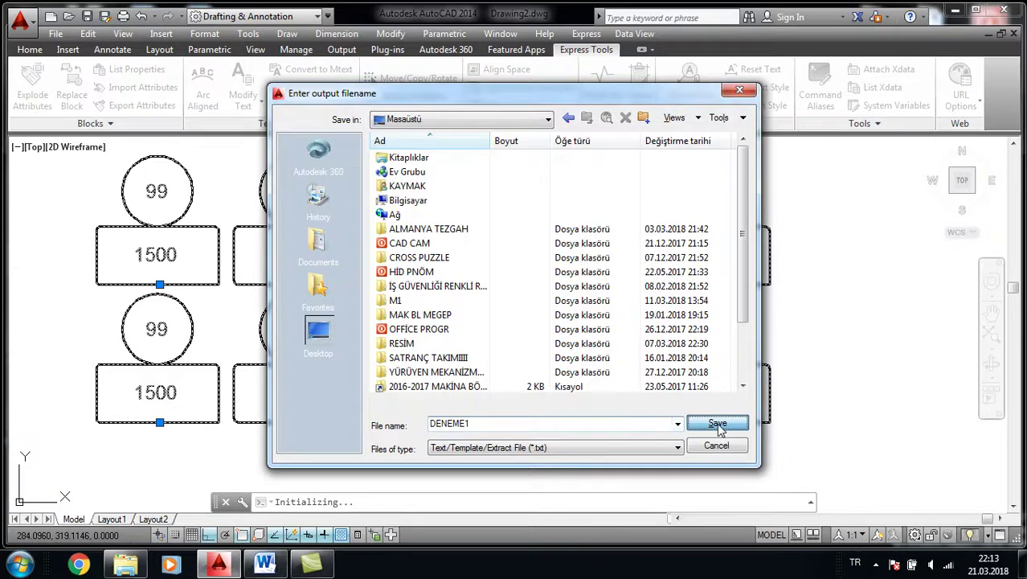
# Minimize AutoCAD and launch Excel 2010 from the desktop's OFFICE PROGR folder, opening blank workbook Kitap1
pyautogui.click(1023, 565)
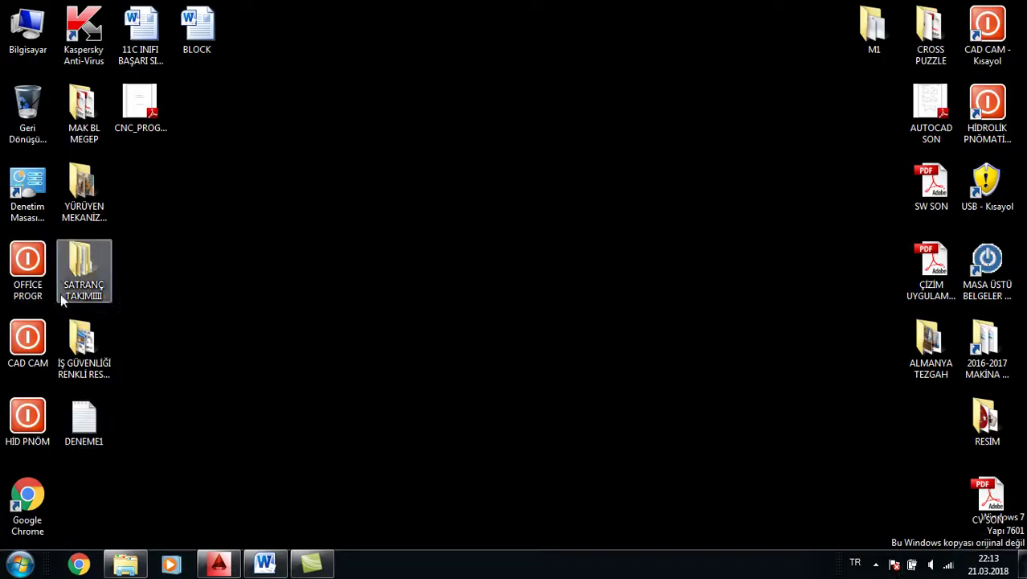
pyautogui.doubleClick(29, 259)
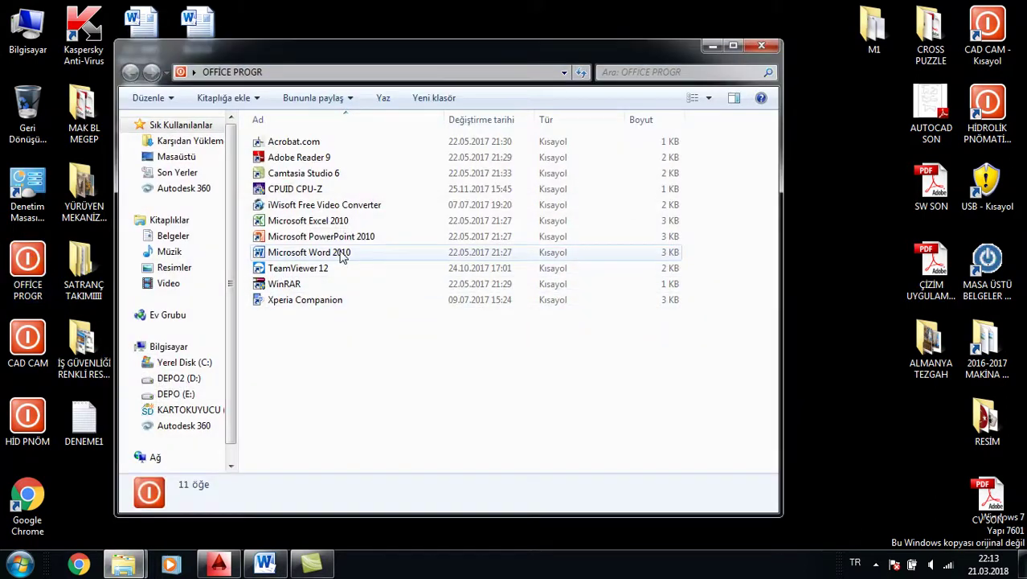
pyautogui.click(319, 225)
pyautogui.doubleClick(319, 226)
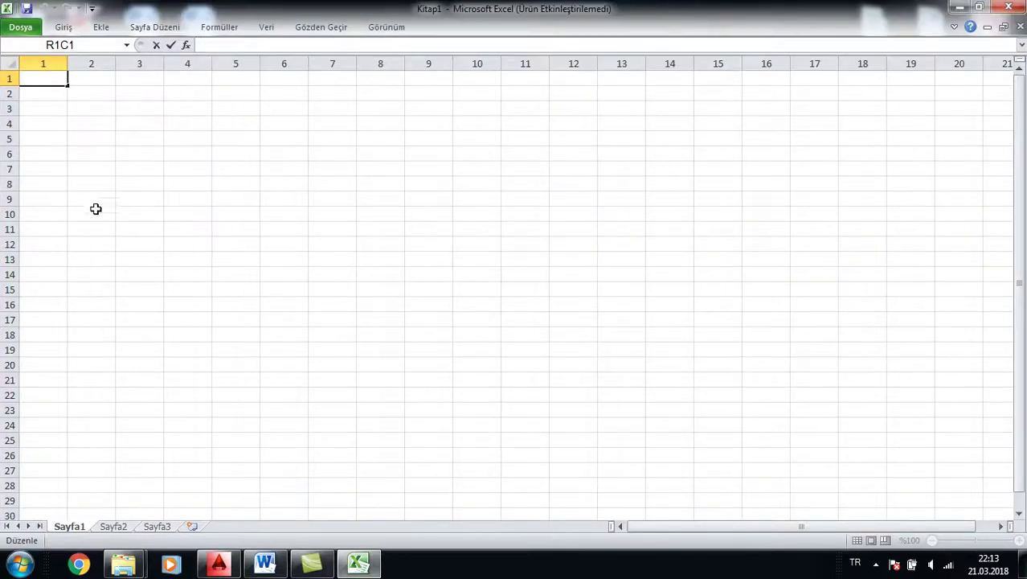
# Open the DENEME1 text file from the Desktop, with the file type set to All Files
pyautogui.click(24, 28)
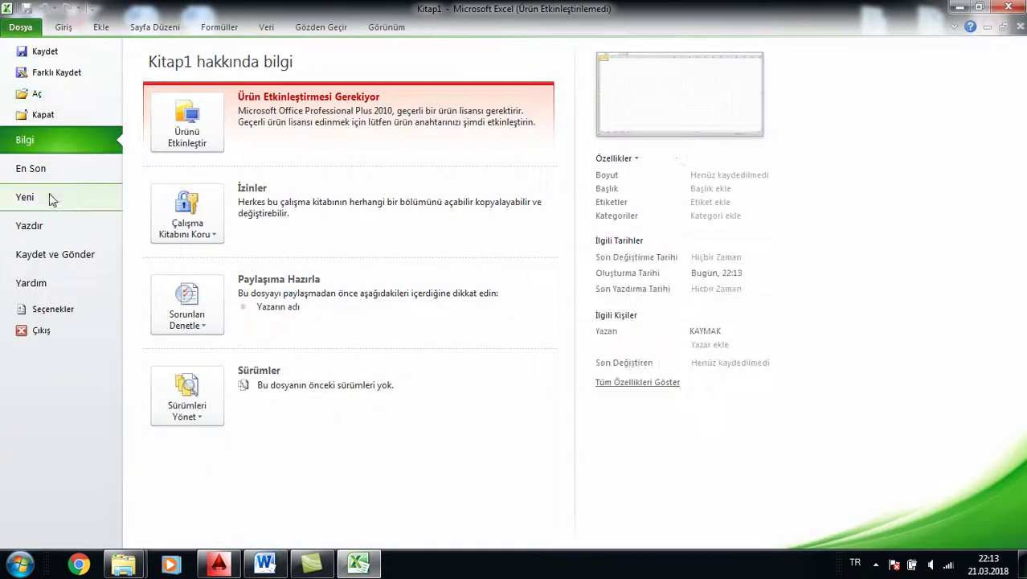
pyautogui.press('Escape')
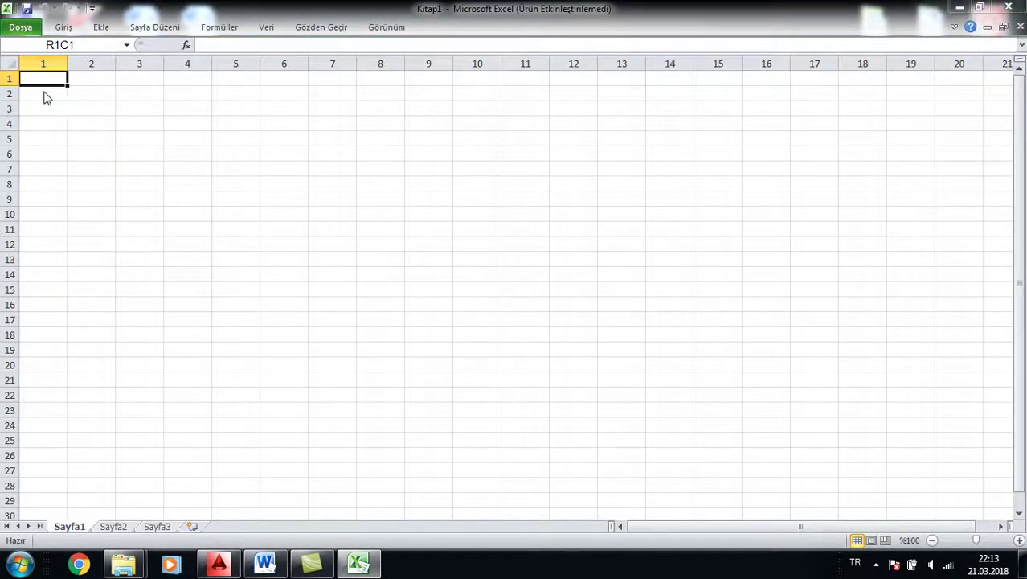
pyautogui.click(68, 151)
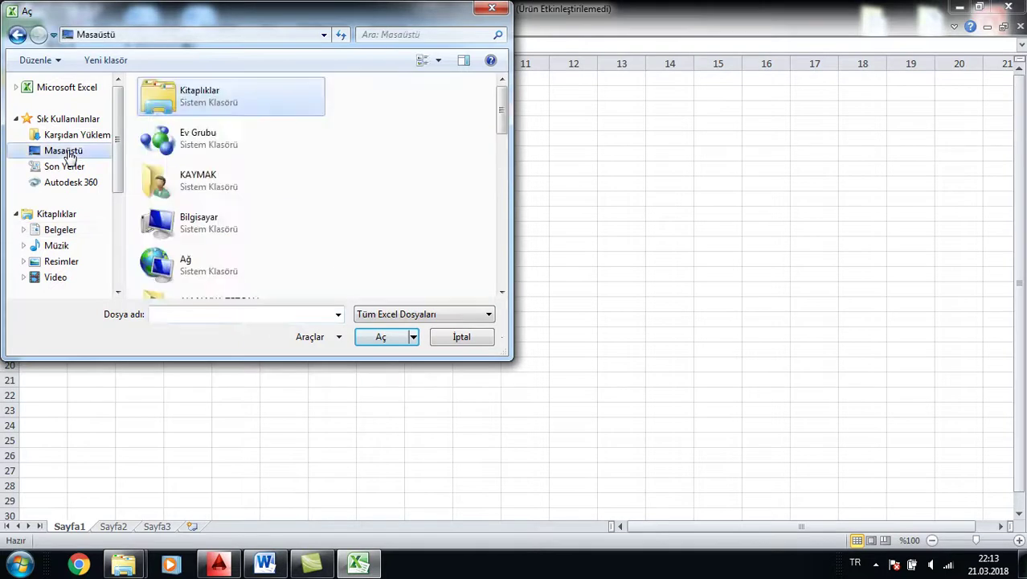
pyautogui.click(465, 318)
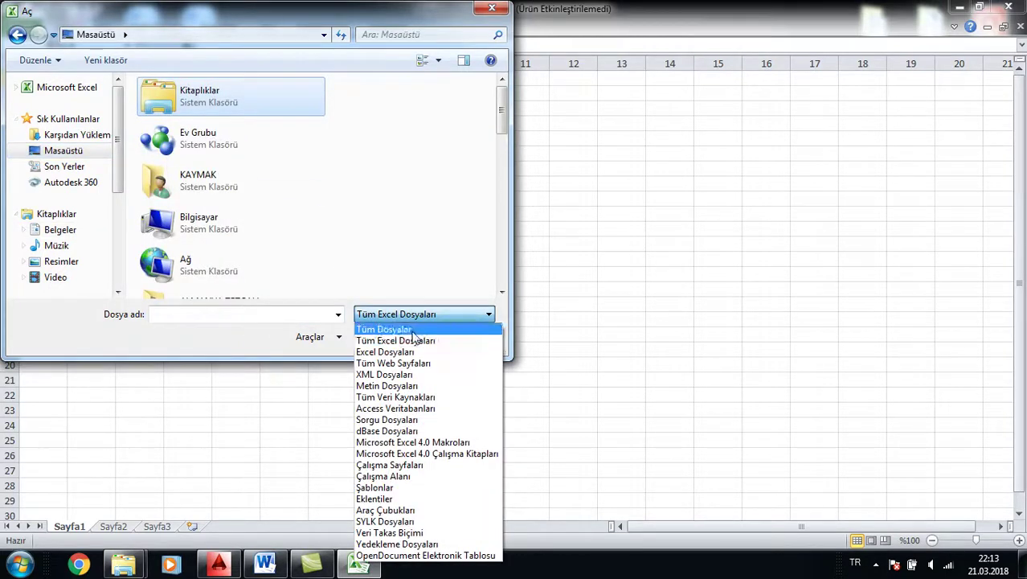
pyautogui.click(413, 332)
pyautogui.moveTo(502, 104); pyautogui.dragTo(500, 261)
pyautogui.click(168, 232)
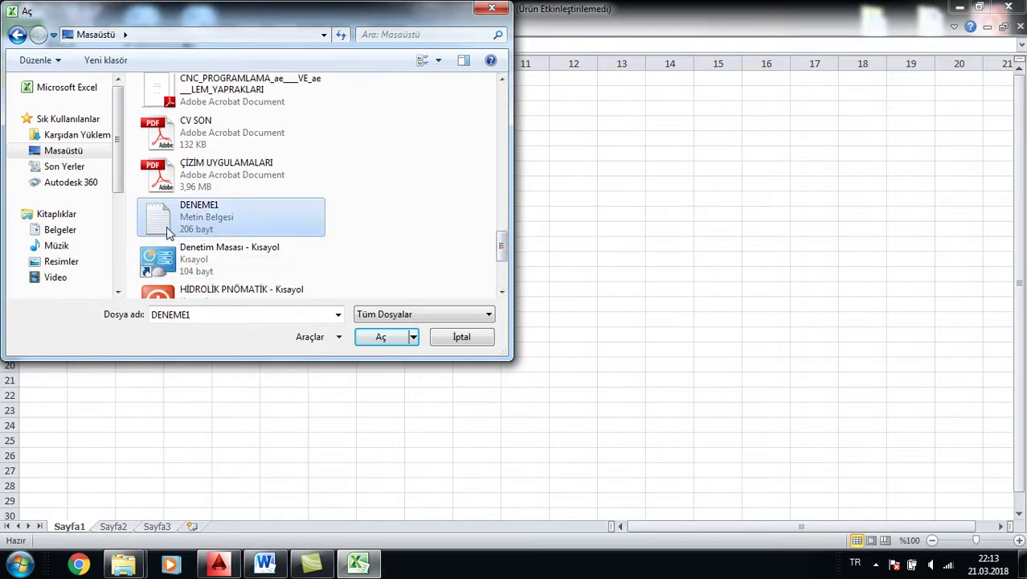
pyautogui.click(389, 341)
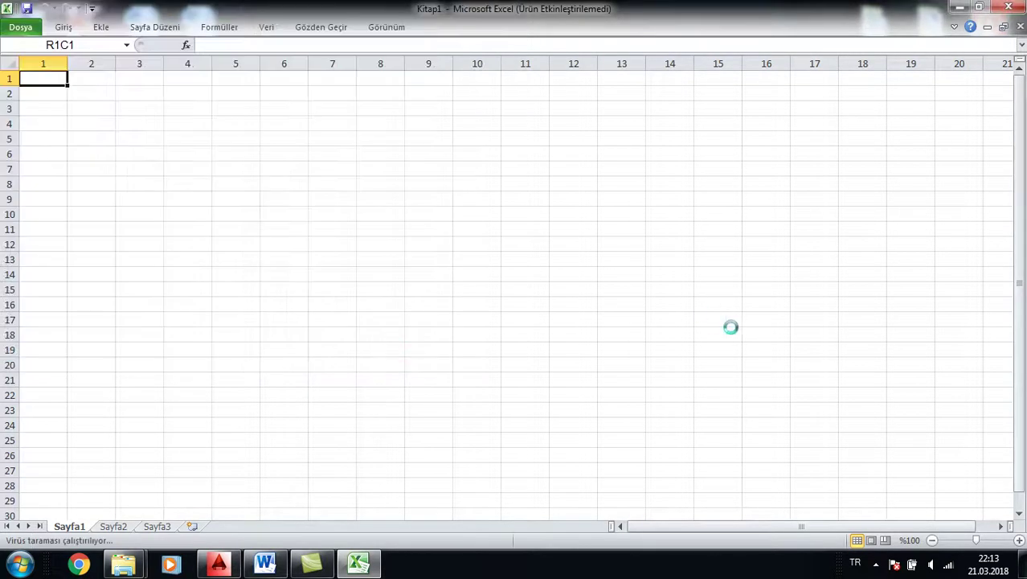
# Finish the Text Import Wizard with Tab delimiters and dismiss the product activation notice
pyautogui.click(512, 508)
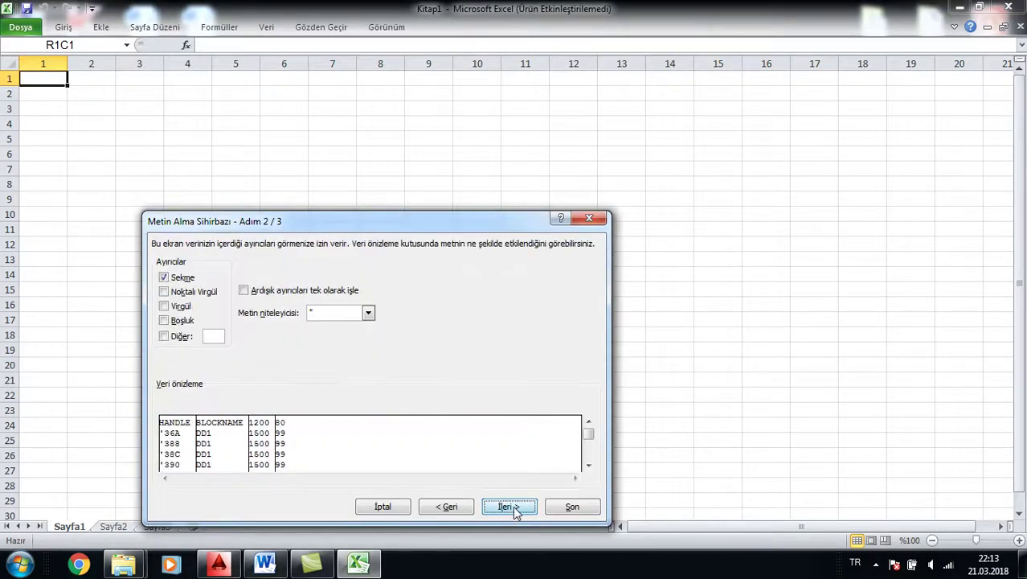
pyautogui.click(513, 508)
pyautogui.click(580, 507)
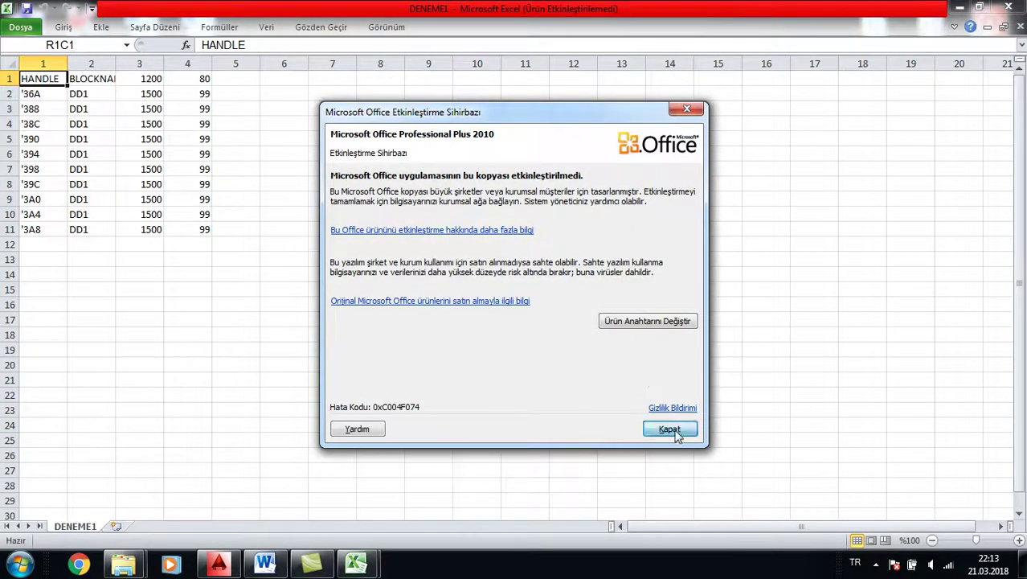
pyautogui.click(670, 427)
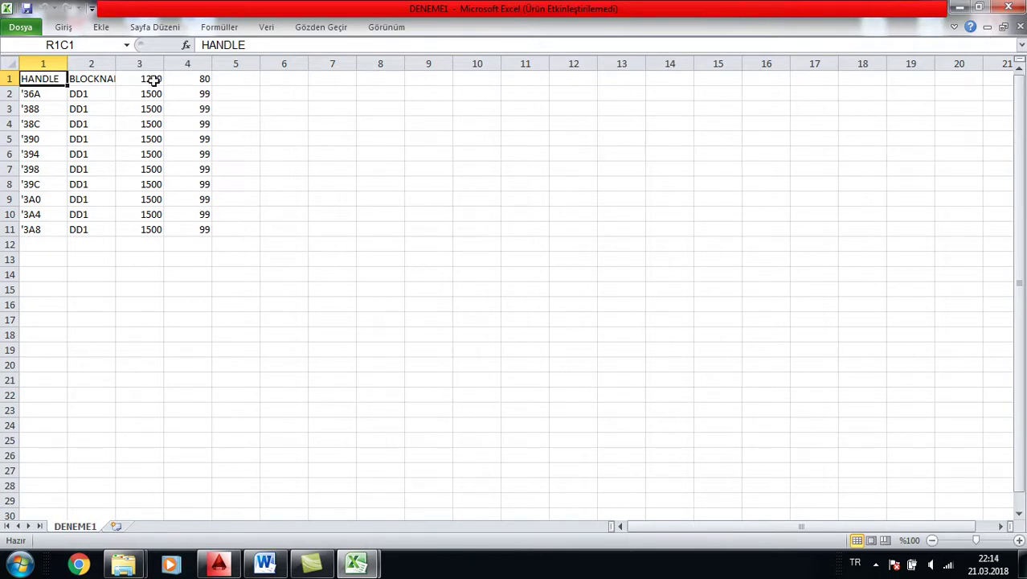
pyautogui.doubleClick(231, 80)
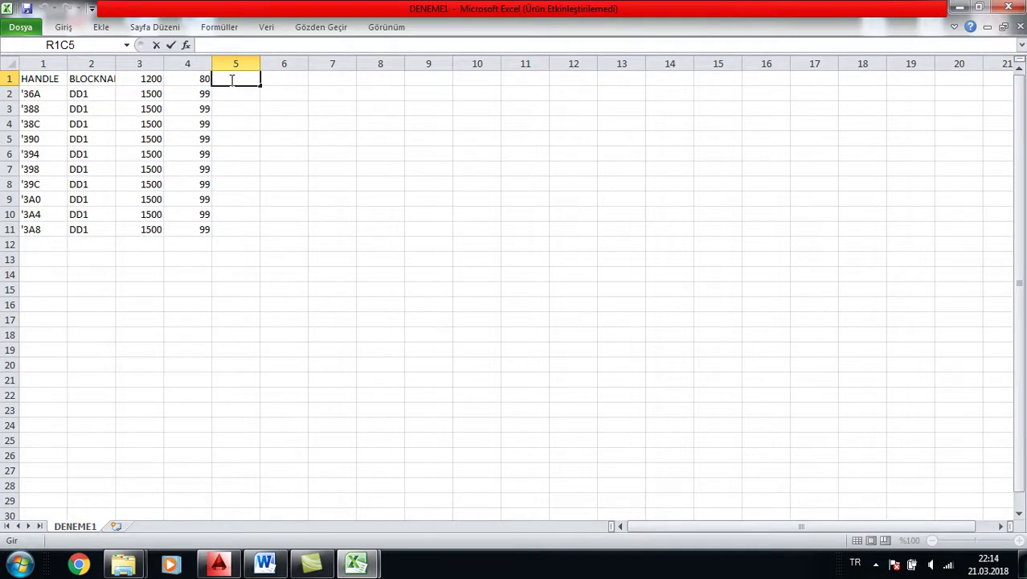
pyautogui.write('=')
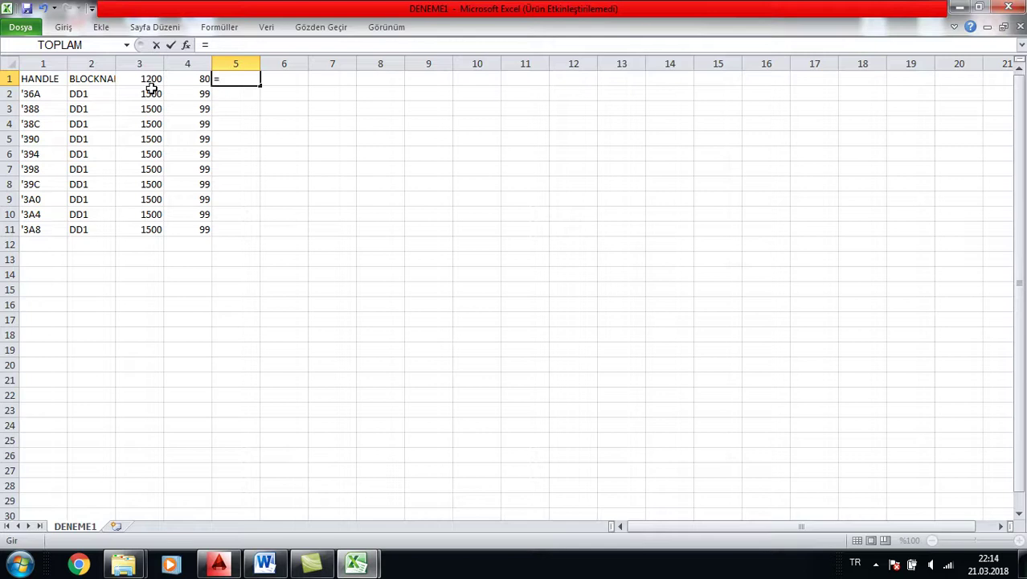
# Enter 1200 in row 1, column 5 and 80 in row 1, column 6
pyautogui.click(295, 107)
pyautogui.click(237, 80)
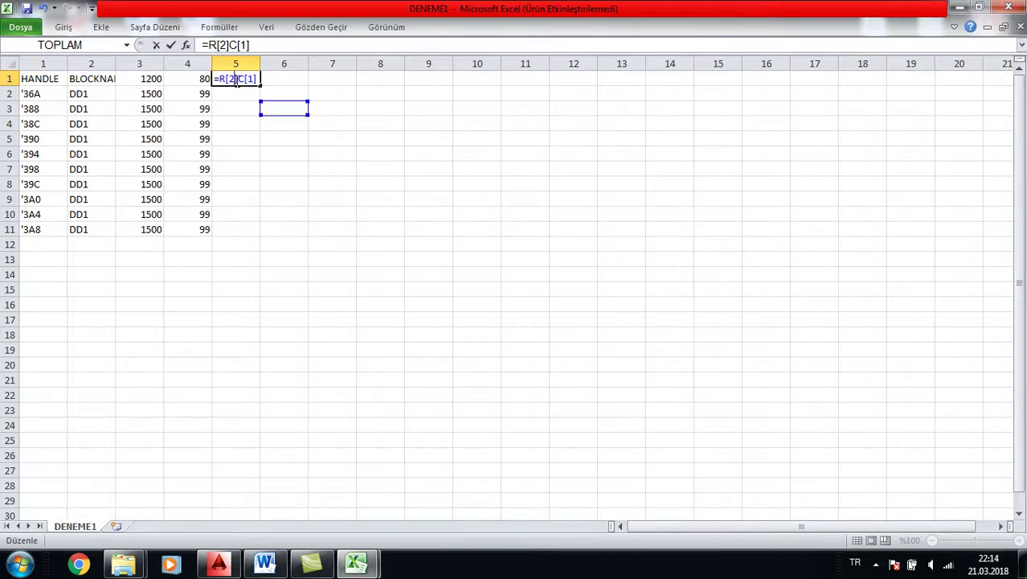
pyautogui.press('Escape')
pyautogui.click(252, 153)
pyautogui.click(237, 80)
pyautogui.write('1200')
pyautogui.doubleClick(274, 82)
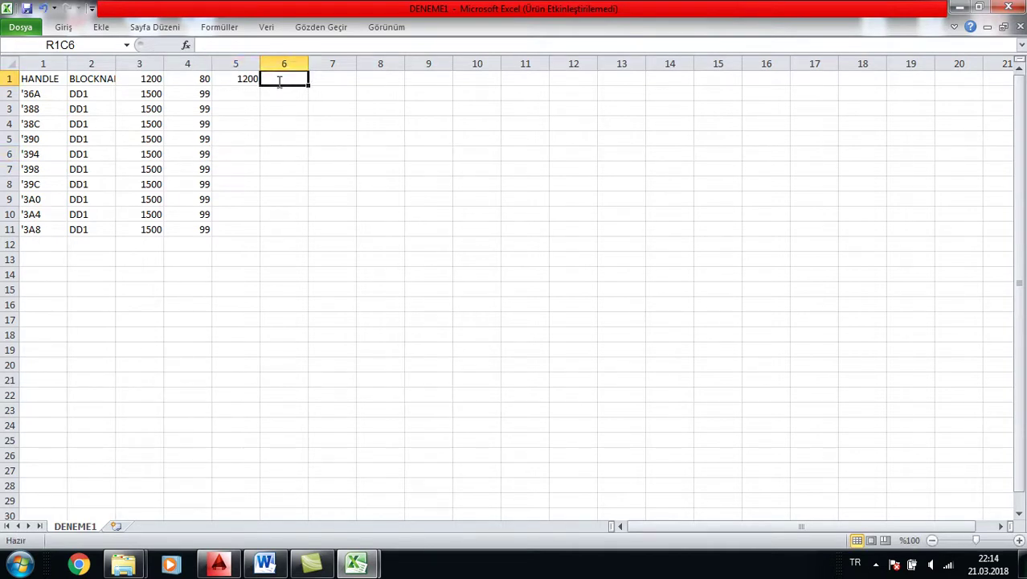
pyautogui.write('80')
pyautogui.click(328, 151)
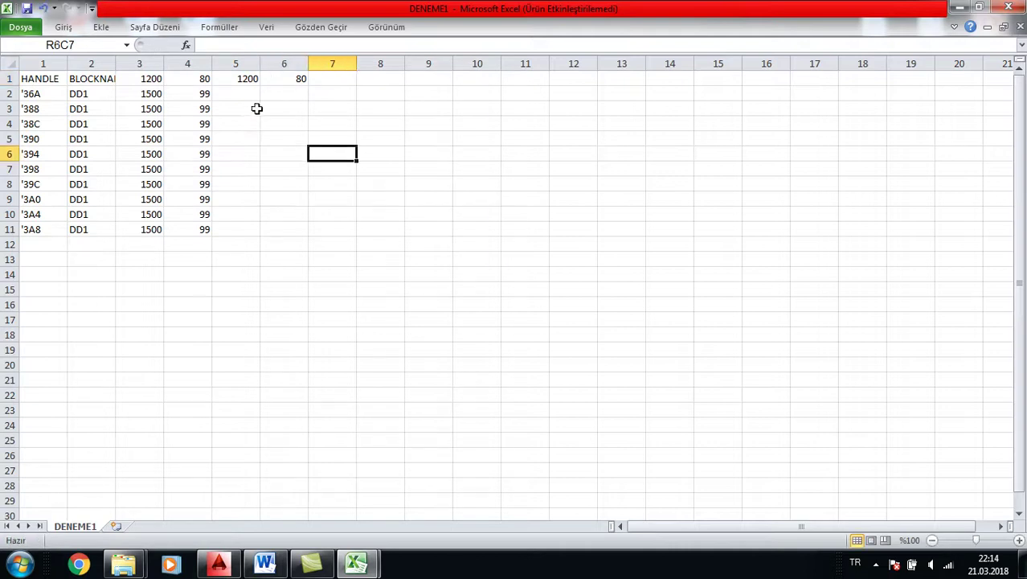
# Enter =RC[-2]+100 (giving 1600) in row 2, column 5 and fill it down to row 11
pyautogui.click(243, 95)
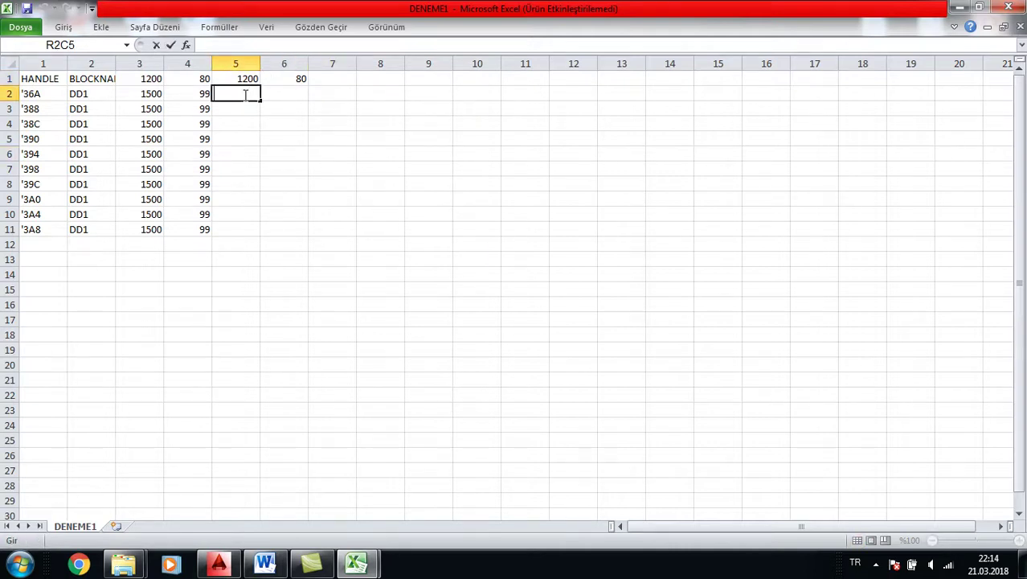
pyautogui.write('=')
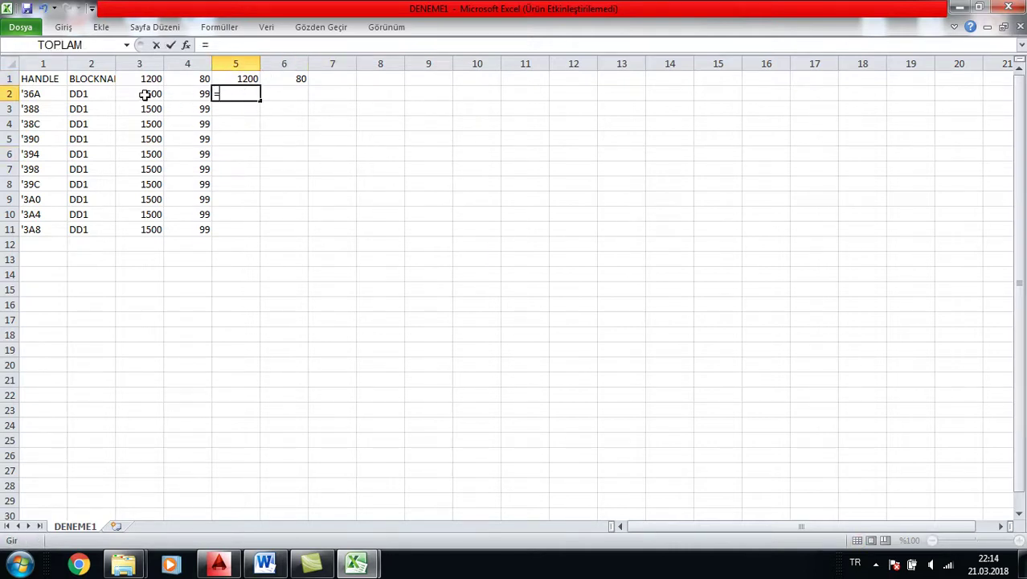
pyautogui.click(147, 95)
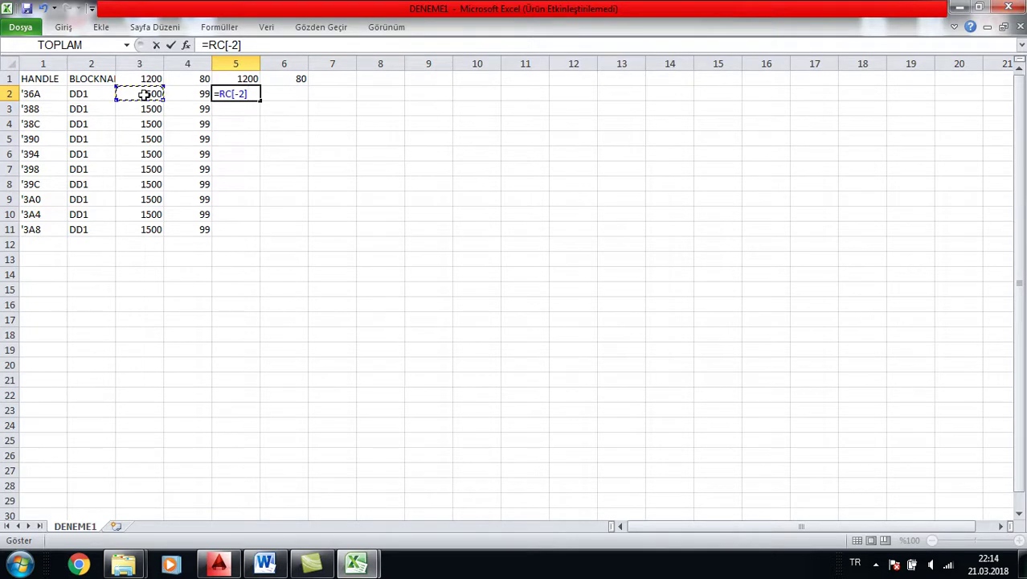
pyautogui.write('+100')
pyautogui.press('Return')
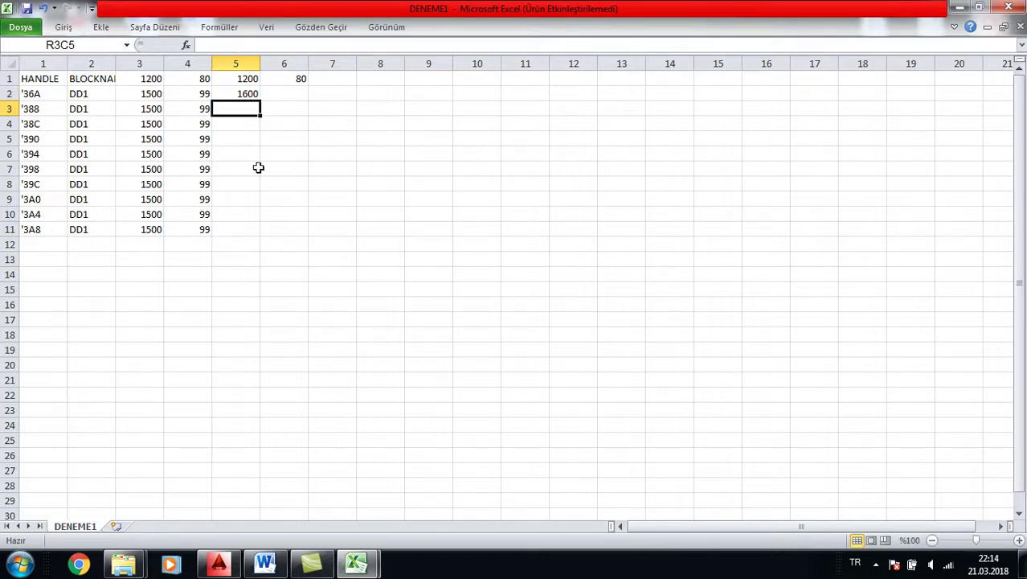
pyautogui.moveTo(262, 168); pyautogui.dragTo(276, 177)
pyautogui.click(249, 99)
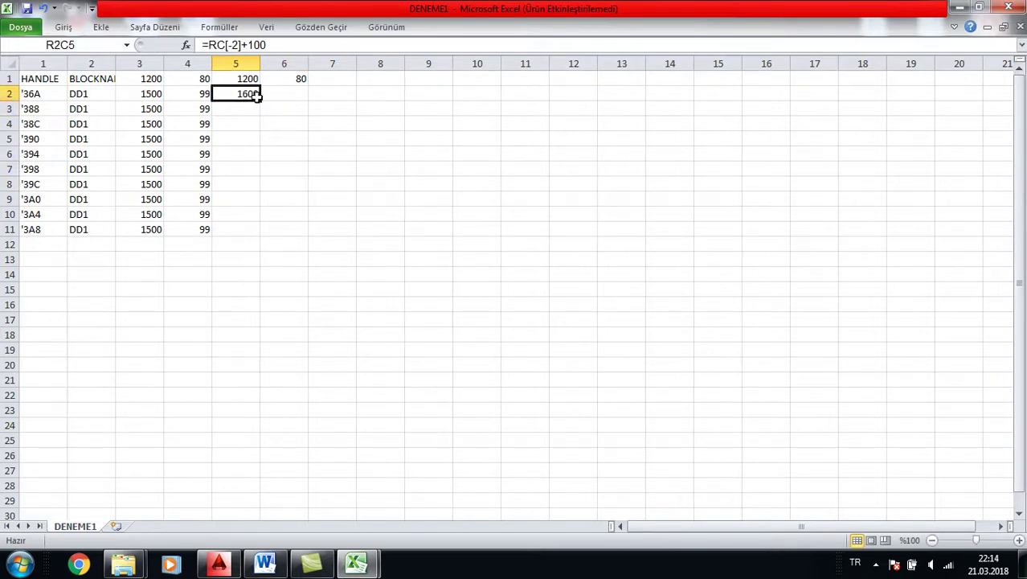
pyautogui.moveTo(255, 96); pyautogui.dragTo(248, 95)
pyautogui.moveTo(260, 99); pyautogui.dragTo(269, 234)
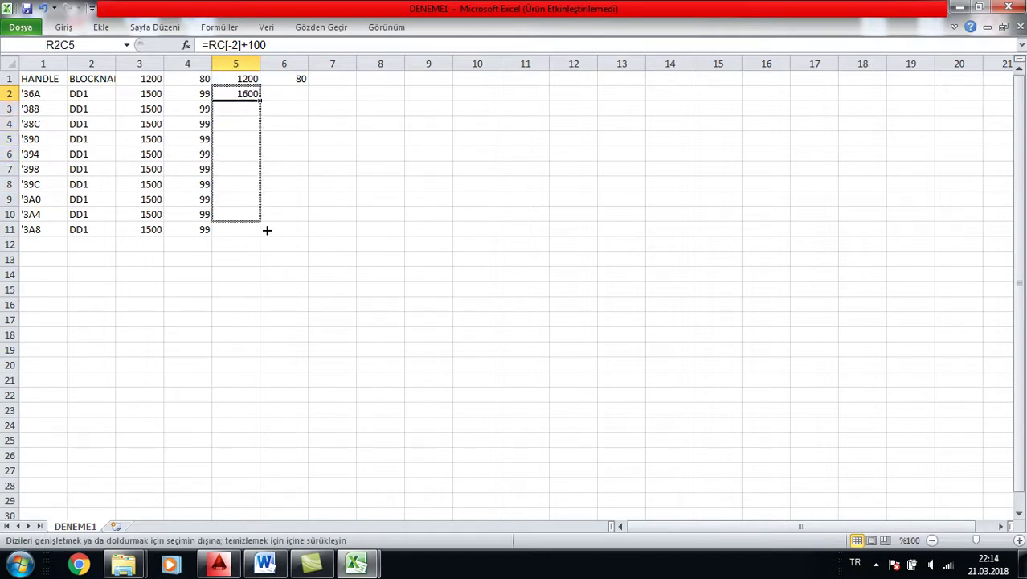
pyautogui.click(241, 298)
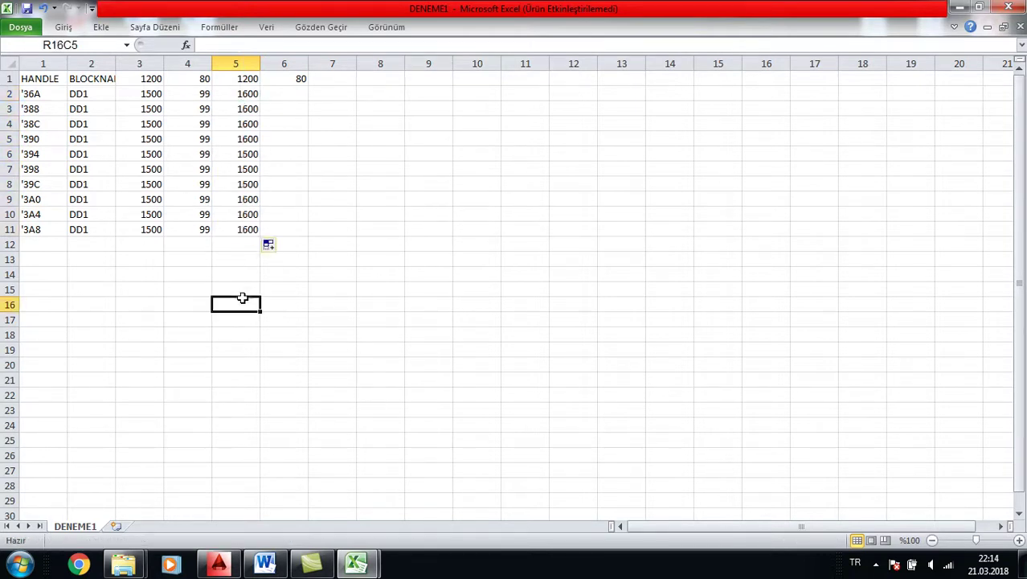
pyautogui.doubleClick(295, 95)
# Enter =RC[-2]-5 (giving 94) in row 2, column 6 and fill it down to row 11
pyautogui.write('=')
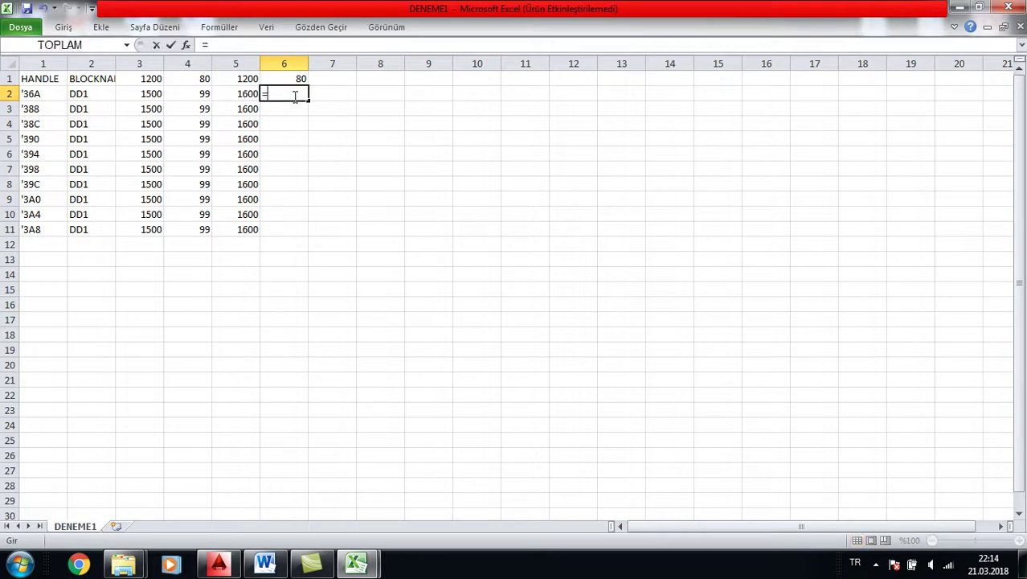
pyautogui.click(199, 95)
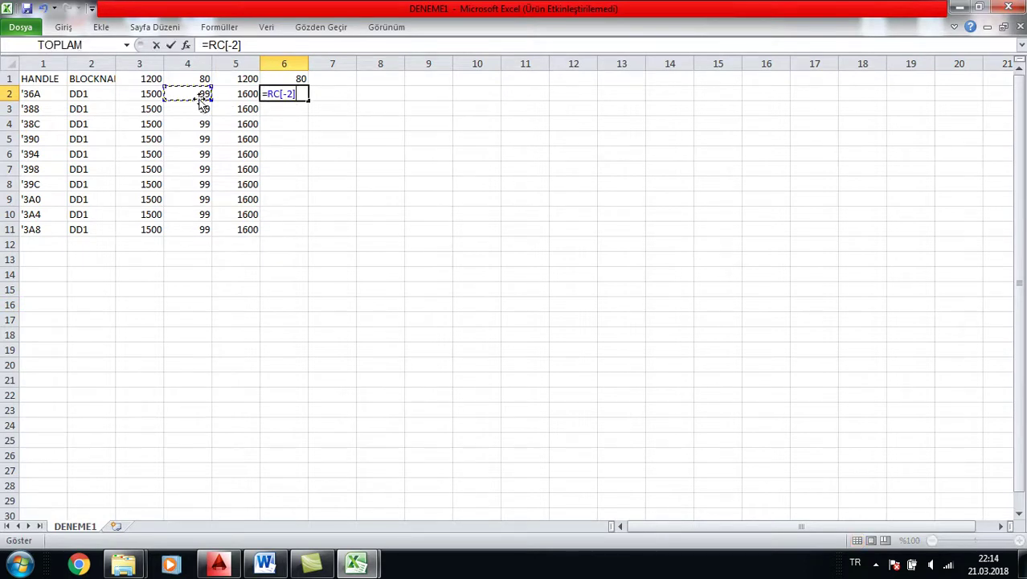
pyautogui.click(301, 94)
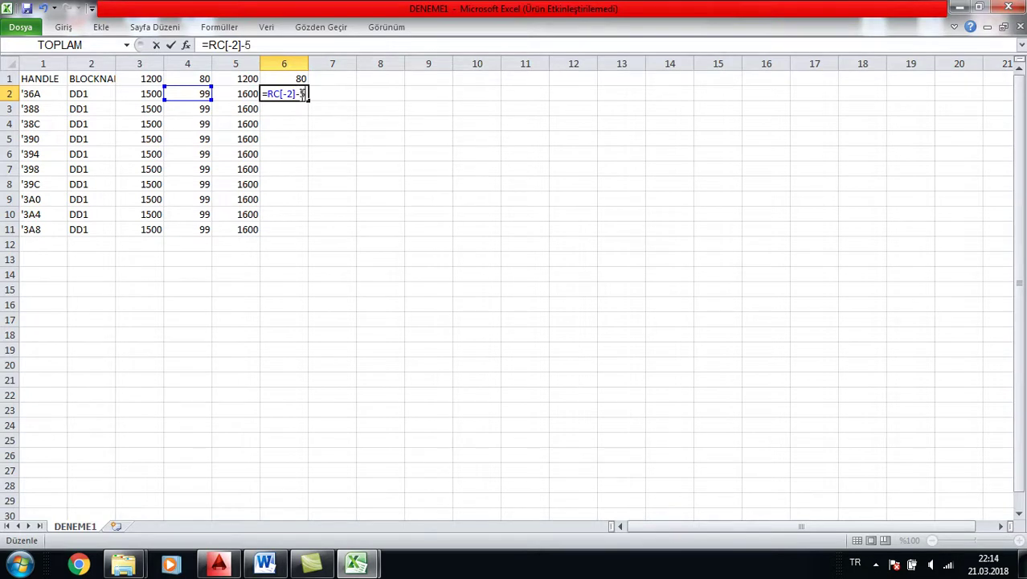
pyautogui.press('Return')
pyautogui.click(375, 175)
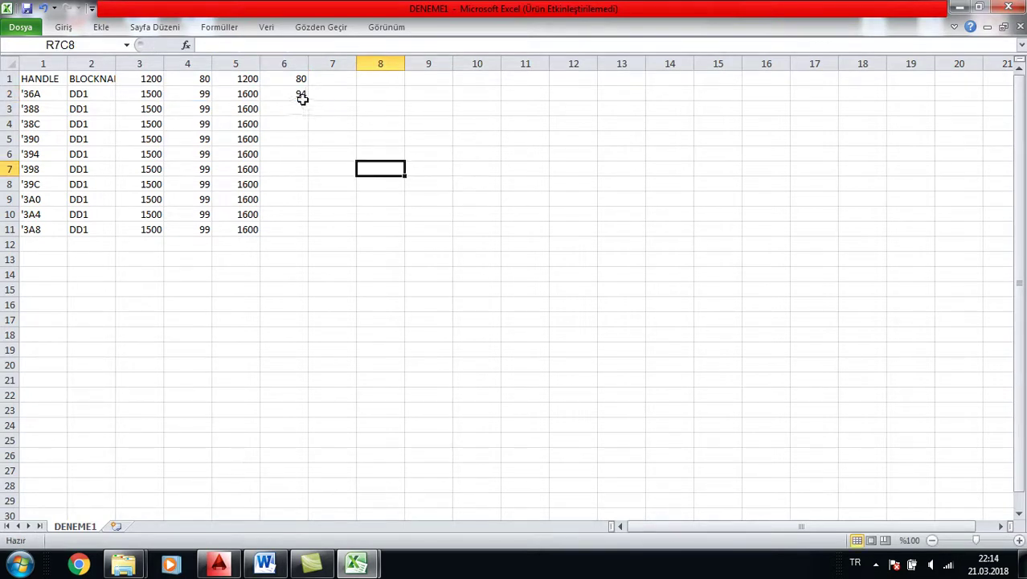
pyautogui.click(304, 97)
pyautogui.moveTo(305, 98)
pyautogui.mouseDown()
pyautogui.moveTo(310, 205)
pyautogui.moveTo(288, 93)
pyautogui.moveTo(312, 233)
pyautogui.mouseUp()
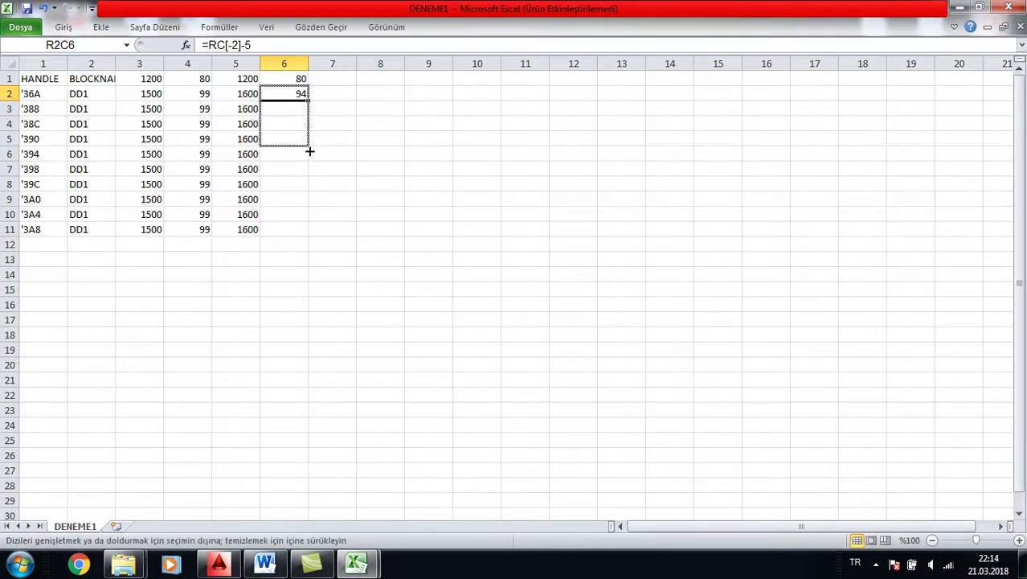
pyautogui.click(340, 313)
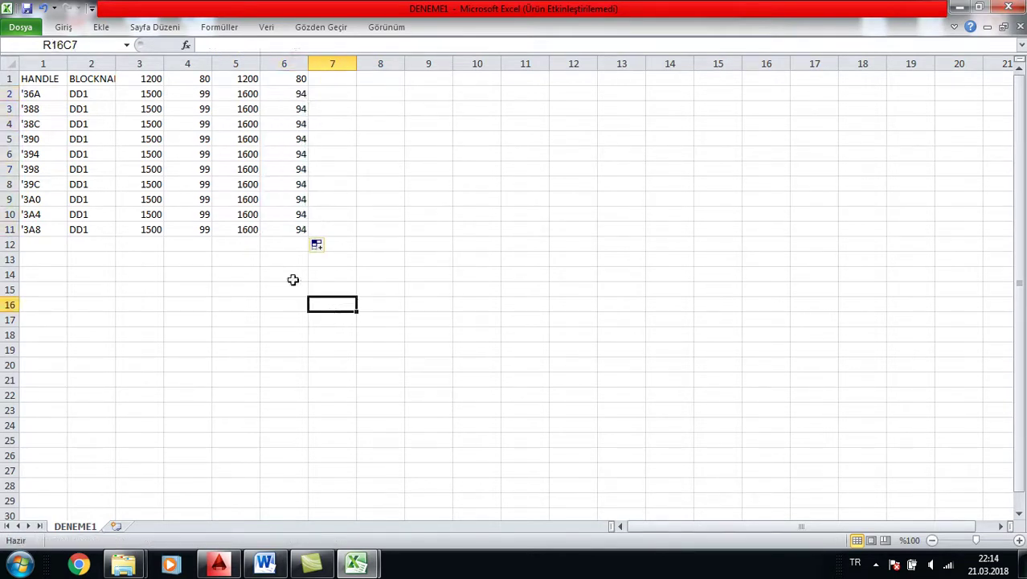
# Hide columns 3 and 4 holding the 1500 and 99 values using Gizle
pyautogui.click(151, 64)
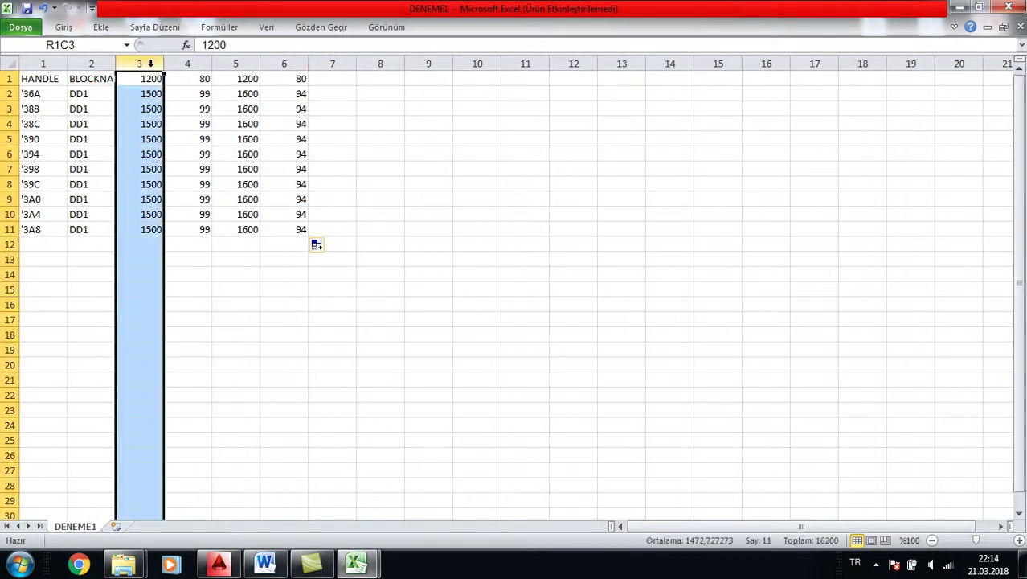
pyautogui.rightClick(150, 64)
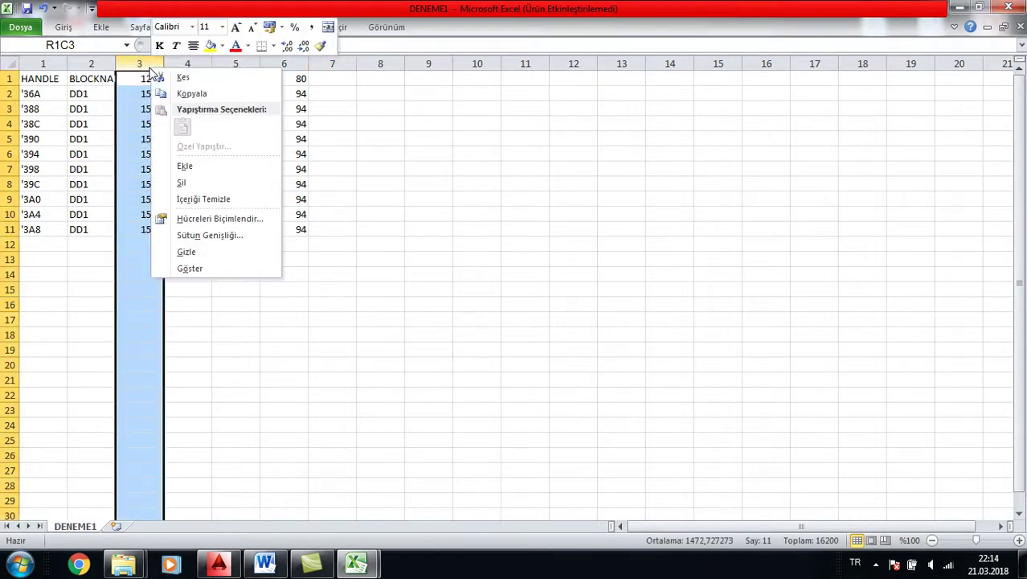
pyautogui.click(201, 254)
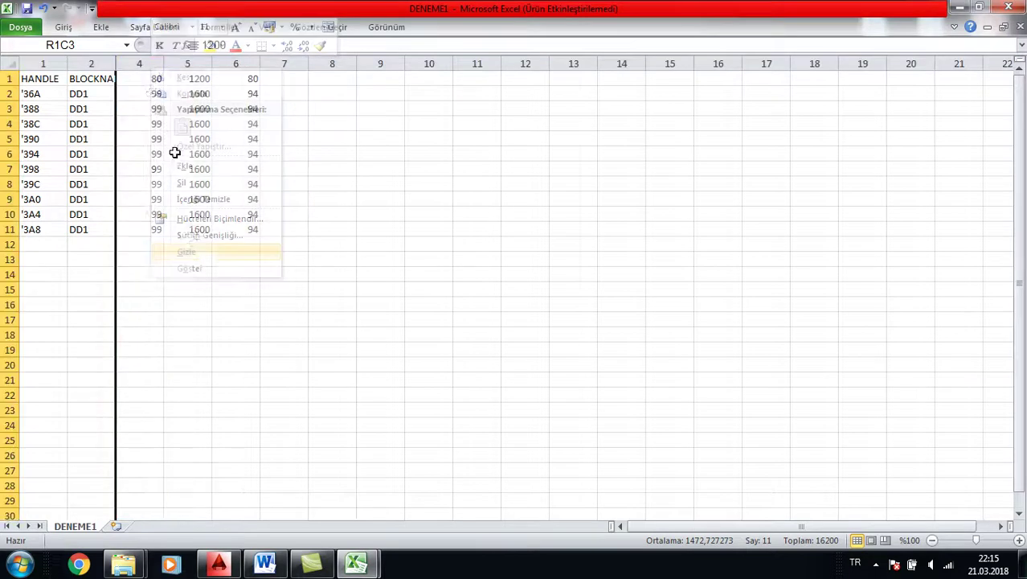
pyautogui.click(143, 65)
pyautogui.rightClick(144, 66)
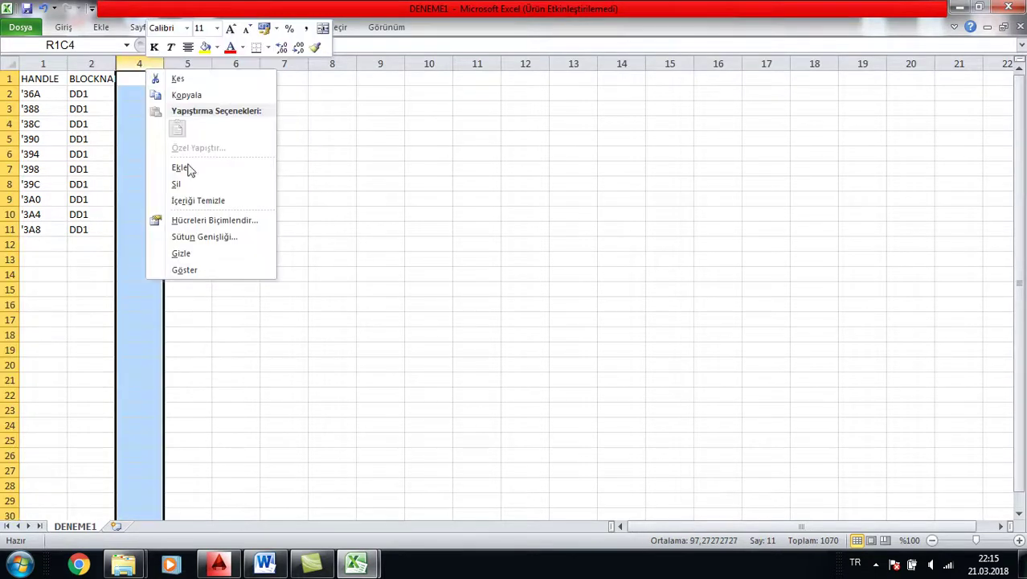
pyautogui.click(193, 252)
pyautogui.click(332, 335)
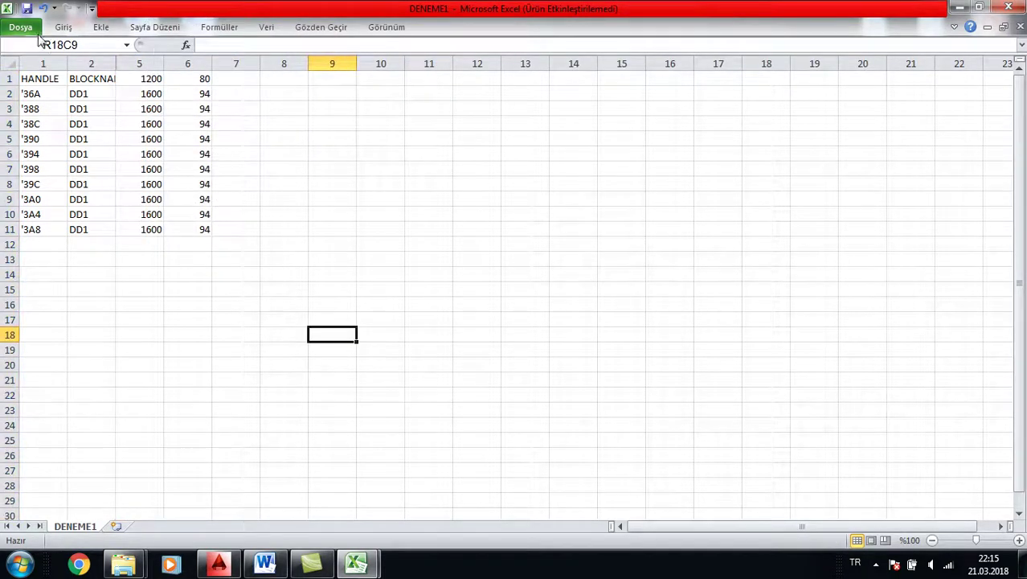
pyautogui.click(24, 28)
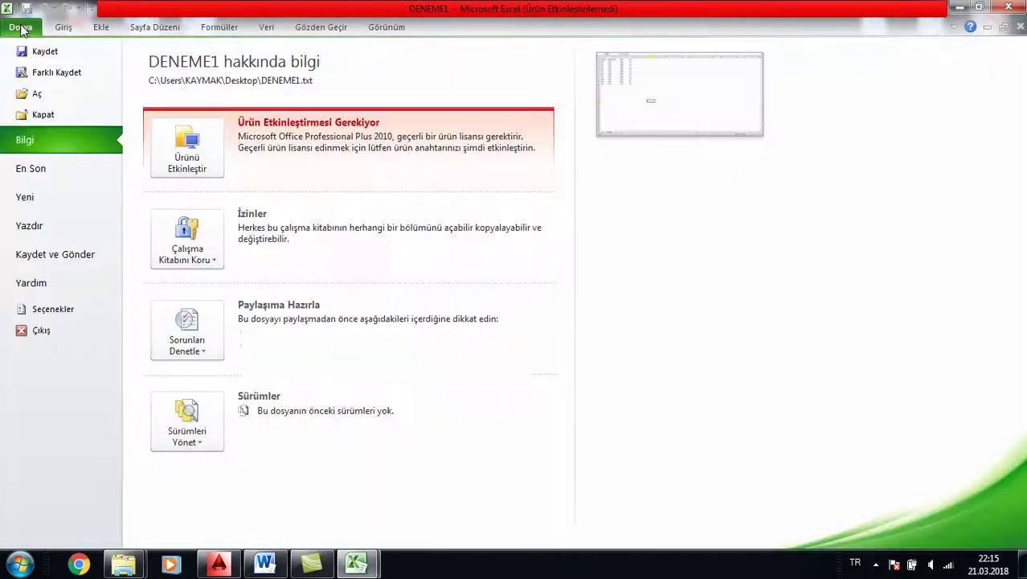
# Save the sheet to Masaüstü as tab-delimited text DENEME11 with Farklı Kaydet, keeping the format
pyautogui.click(56, 74)
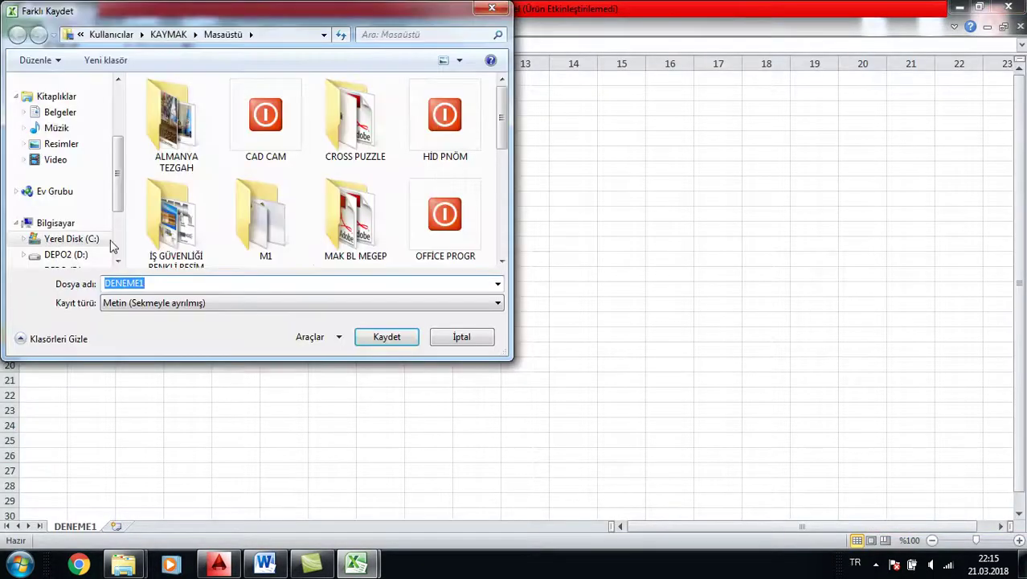
pyautogui.scroll(3, 118, 154)
pyautogui.click(63, 150)
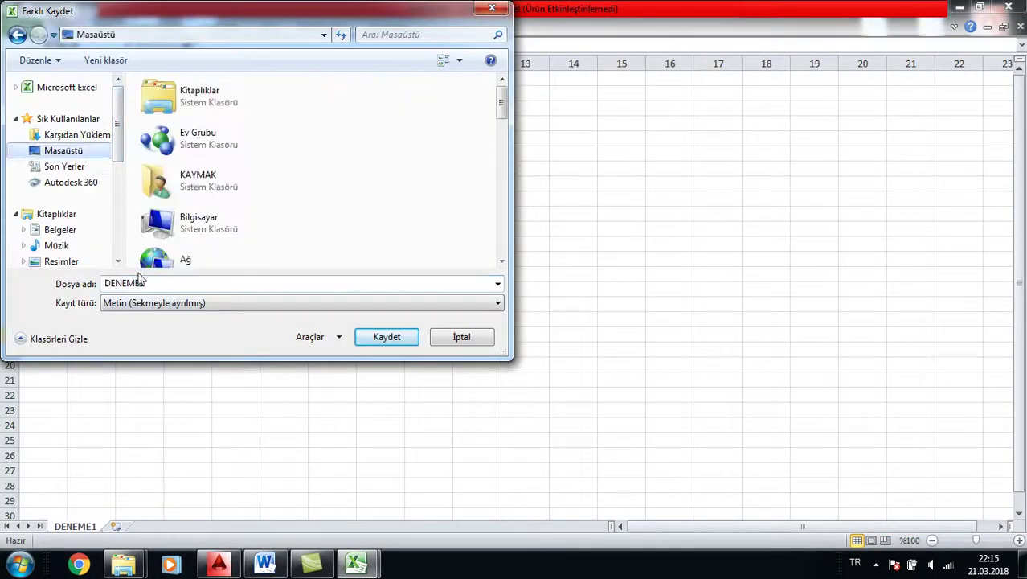
pyautogui.click(149, 283)
pyautogui.write('1')
pyautogui.click(390, 344)
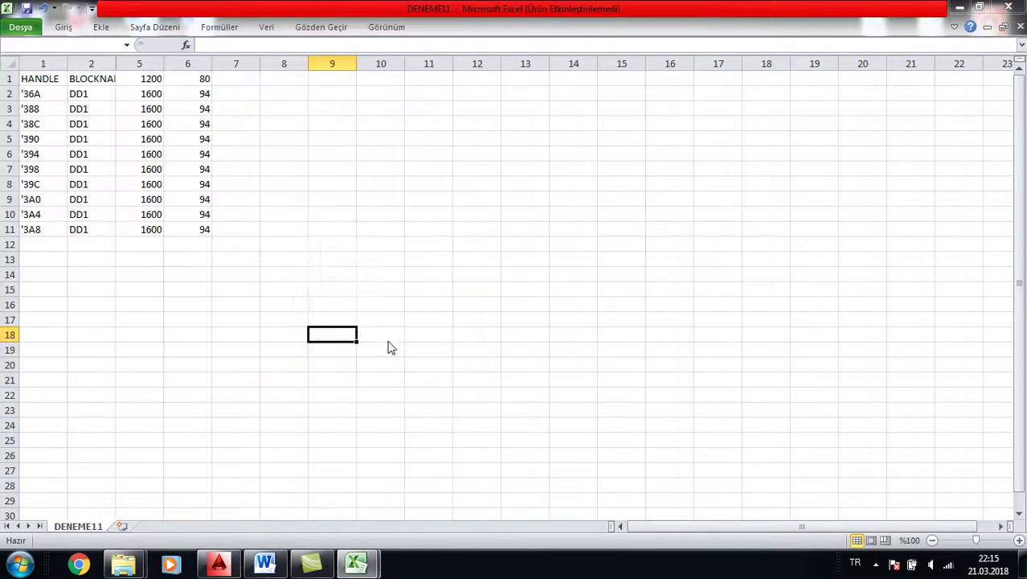
pyautogui.click(363, 328)
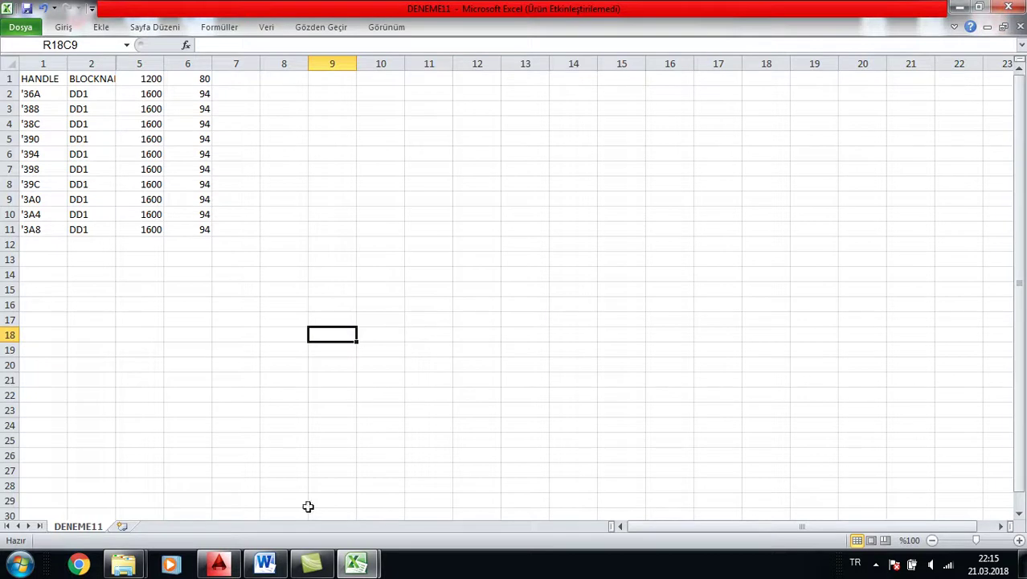
# Return to the AutoCAD drawing and start Express Tools Import Attributes
pyautogui.click(217, 562)
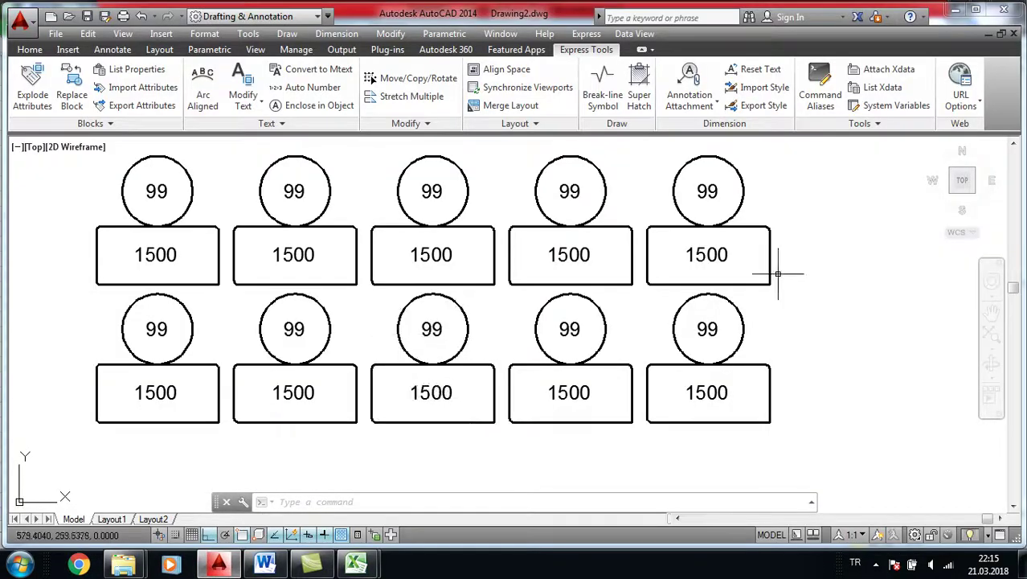
pyautogui.moveTo(876, 271); pyautogui.dragTo(883, 292, button='middle')
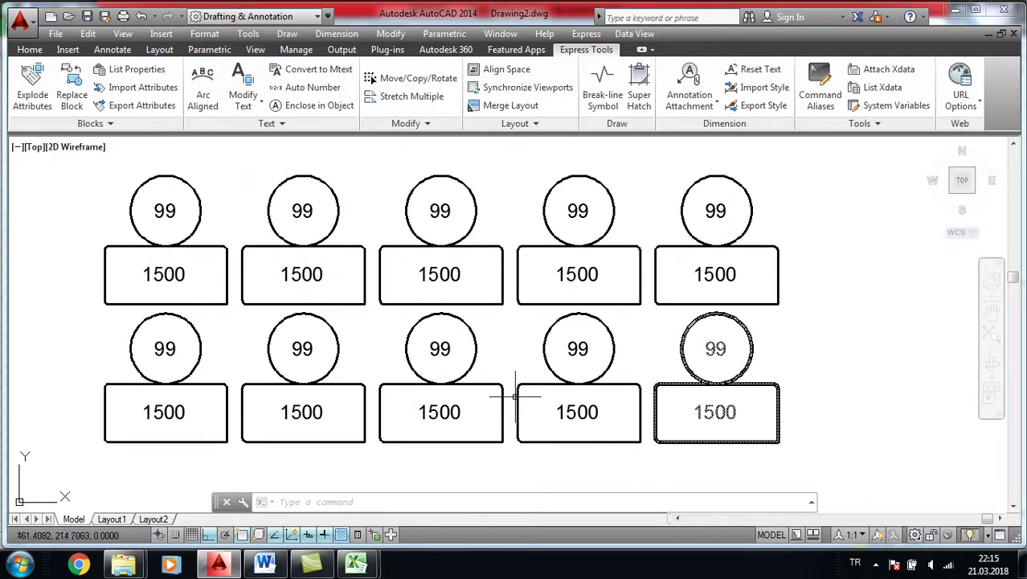
pyautogui.click(136, 93)
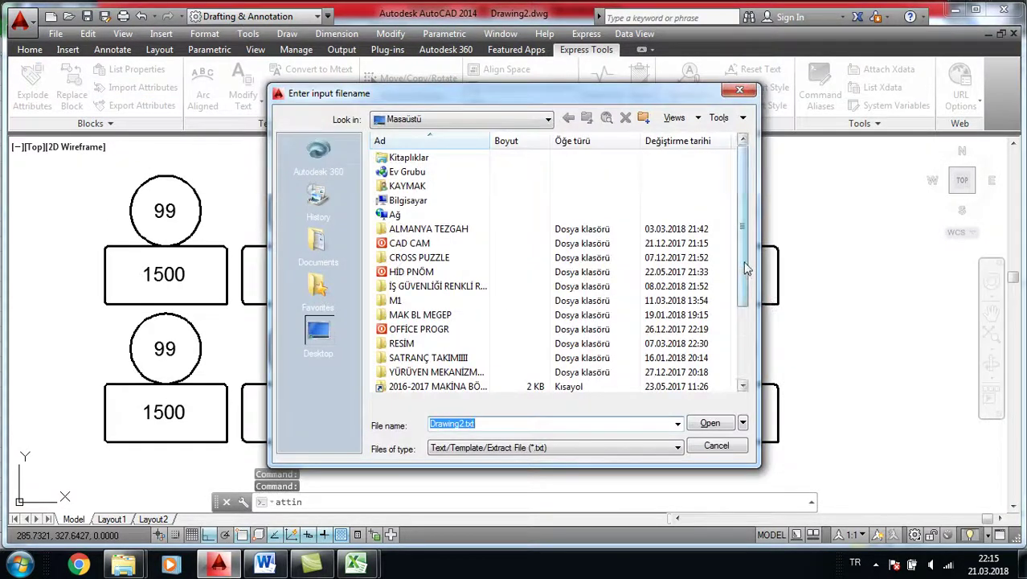
# Select DENEME11 as the input file and import it to set the blocks to 1600/94
pyautogui.moveTo(743, 257); pyautogui.dragTo(748, 362)
pyautogui.click(426, 329)
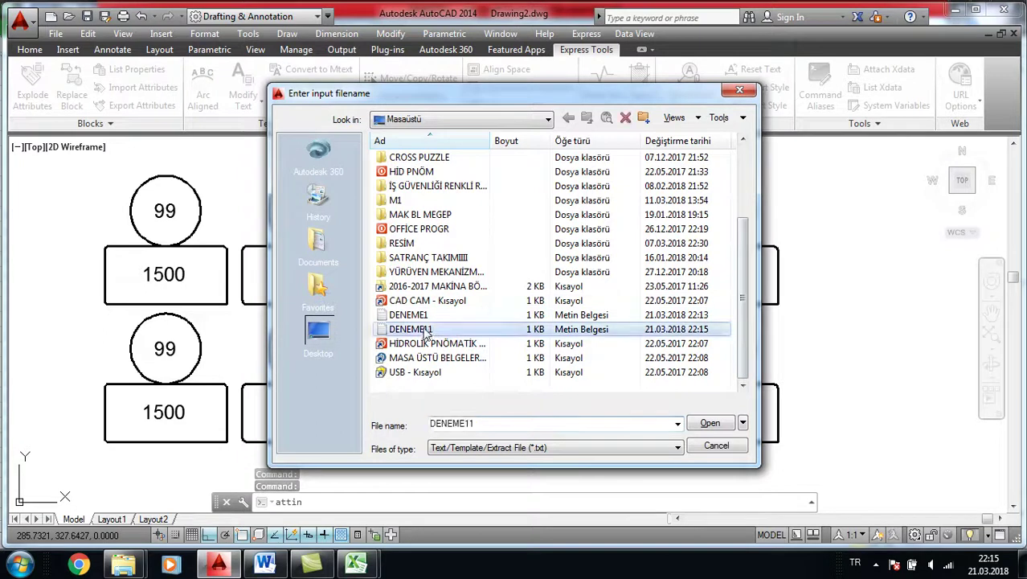
pyautogui.click(710, 423)
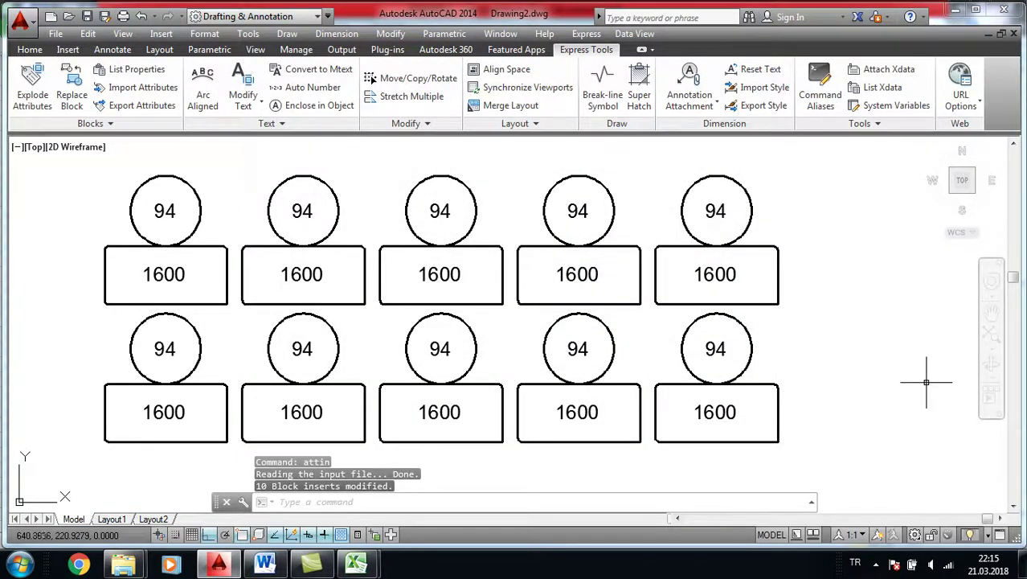